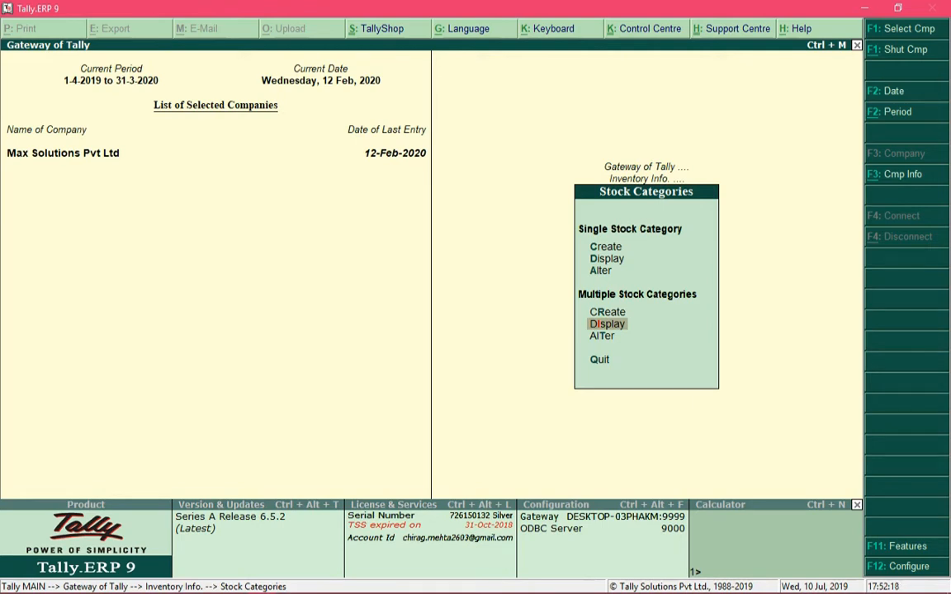
Step: Display the list of existing stock categories, and close it without choosing one
key(Return)
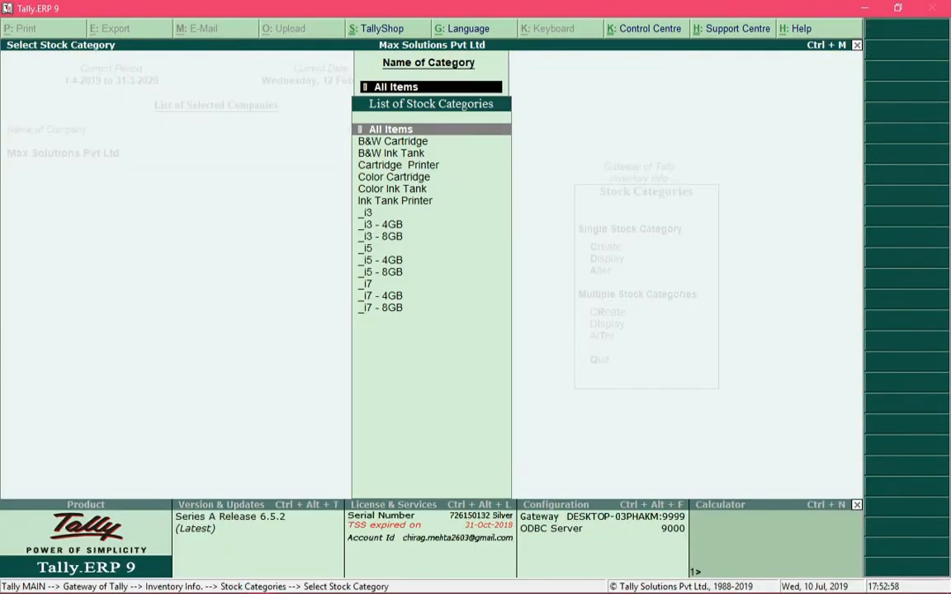
key(Escape)
key(Escape)
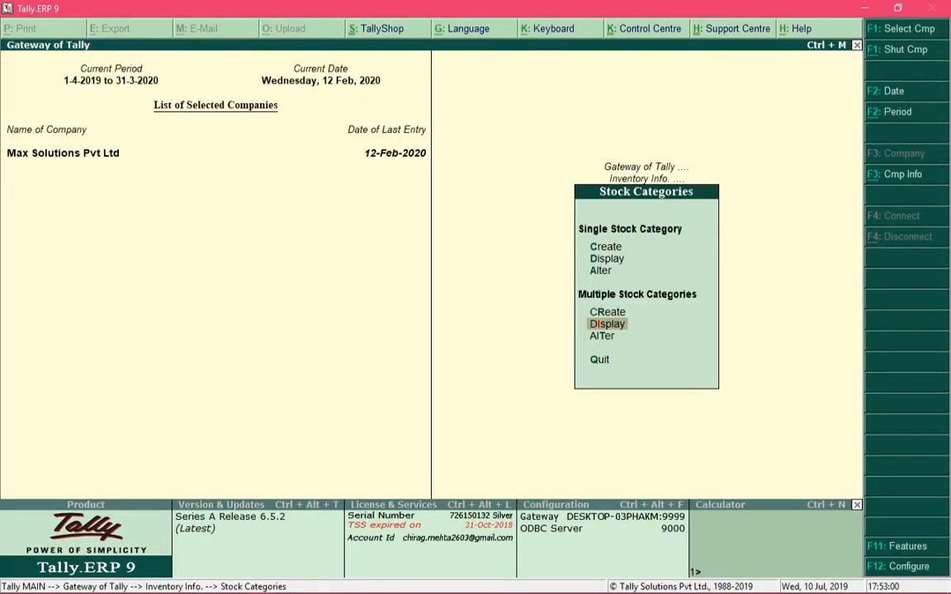
Step: Open the creation form for a single stock item from the inventory information
key(Escape)
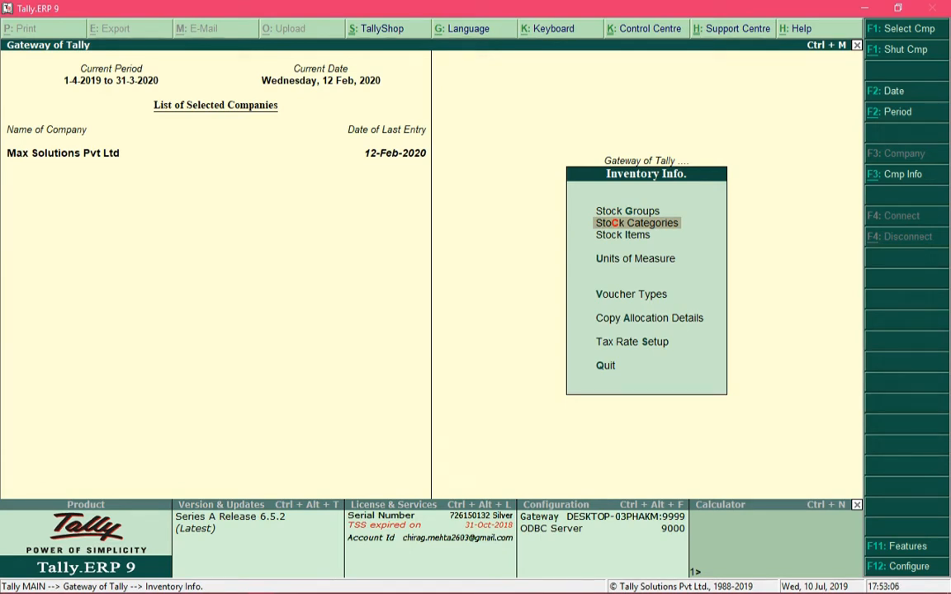
key(Down)
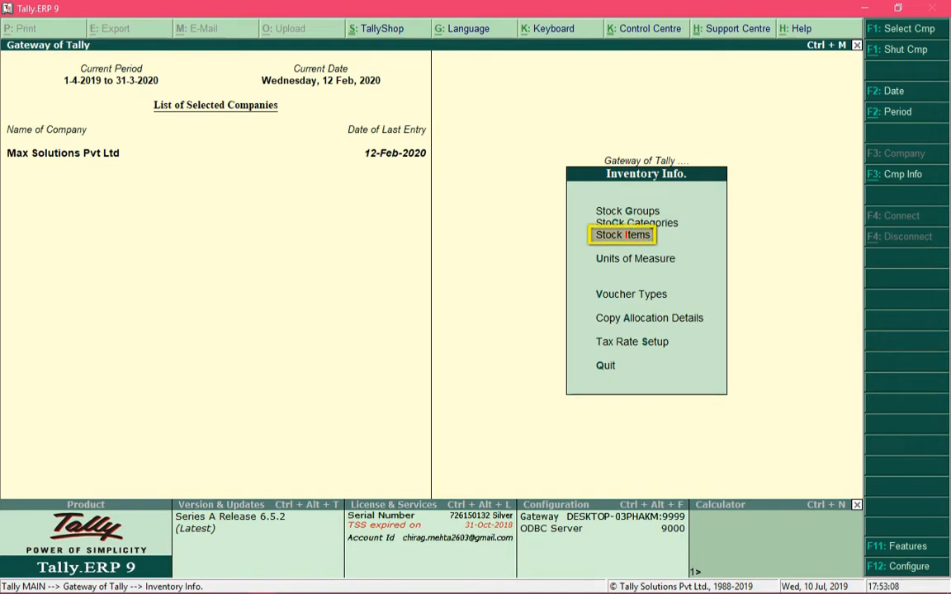
key(Return)
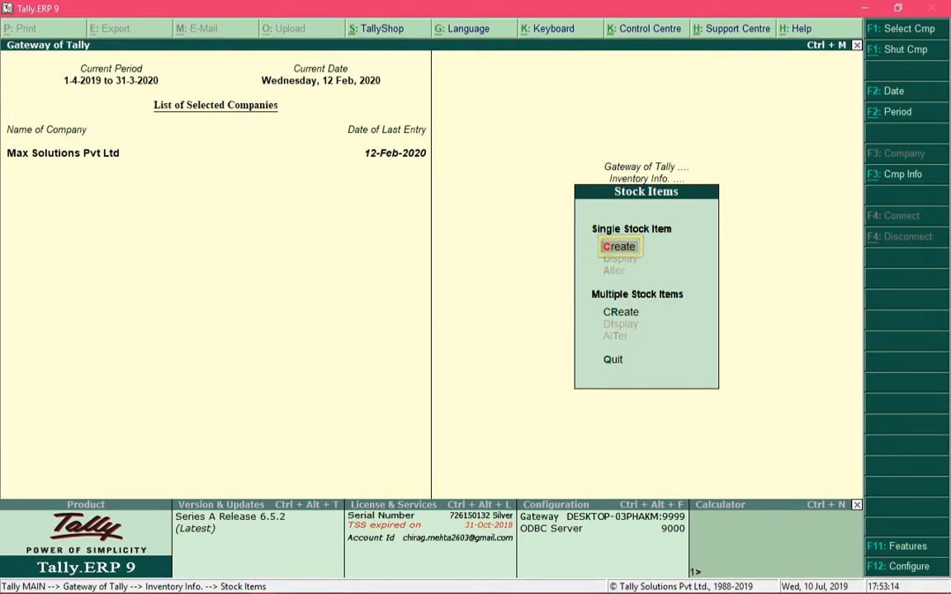
key(Return)
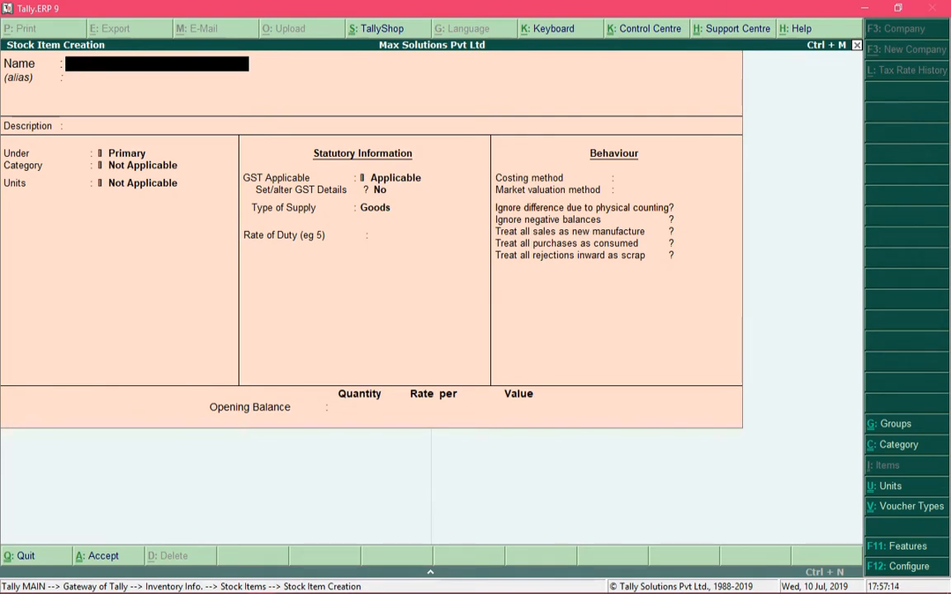
Step: Name the new stock item "Lenovo Ideapad 330 - 81DE00GFIN" and leave its alias blank
text(Lenovo)
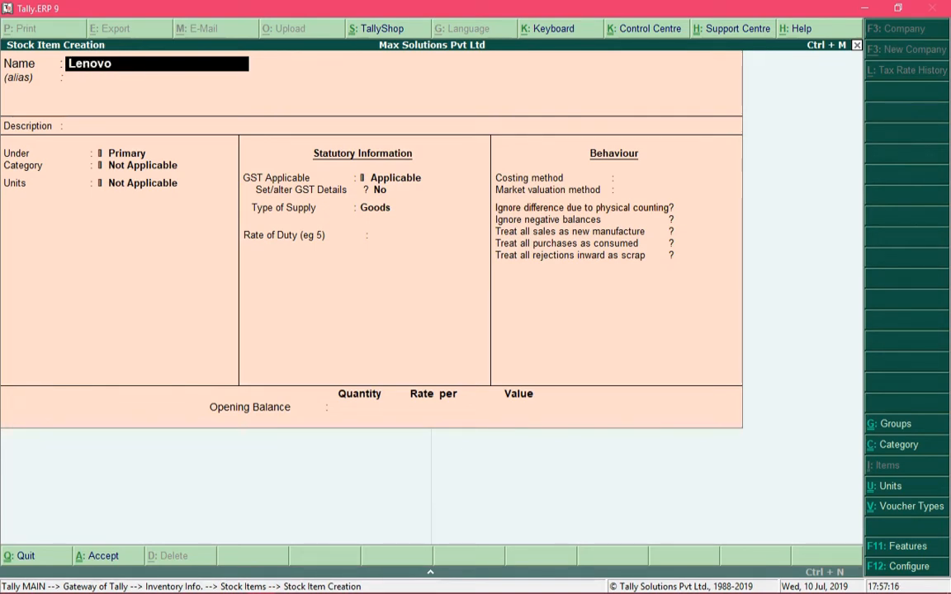
text( Ideapad 3)
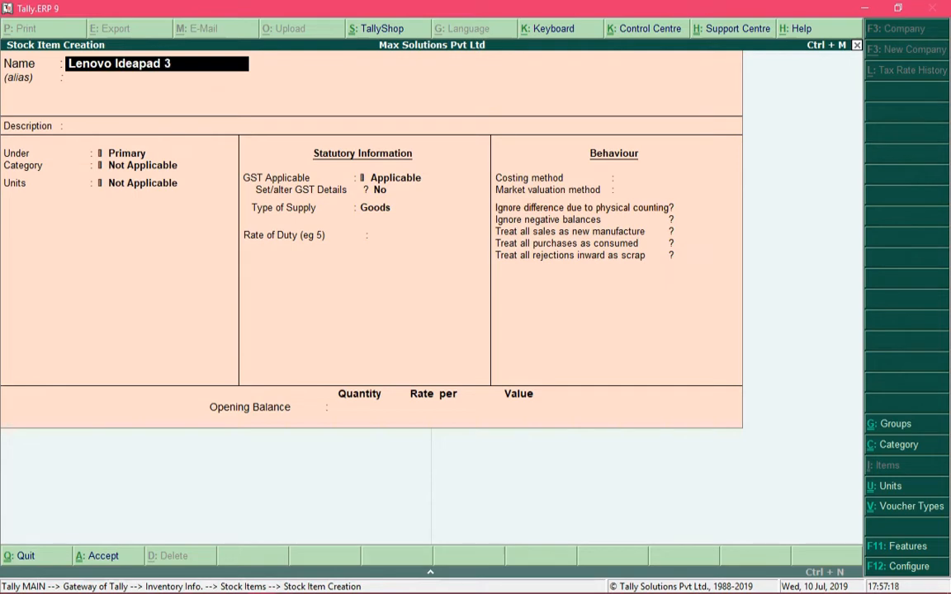
text(30 - 81DE00G)
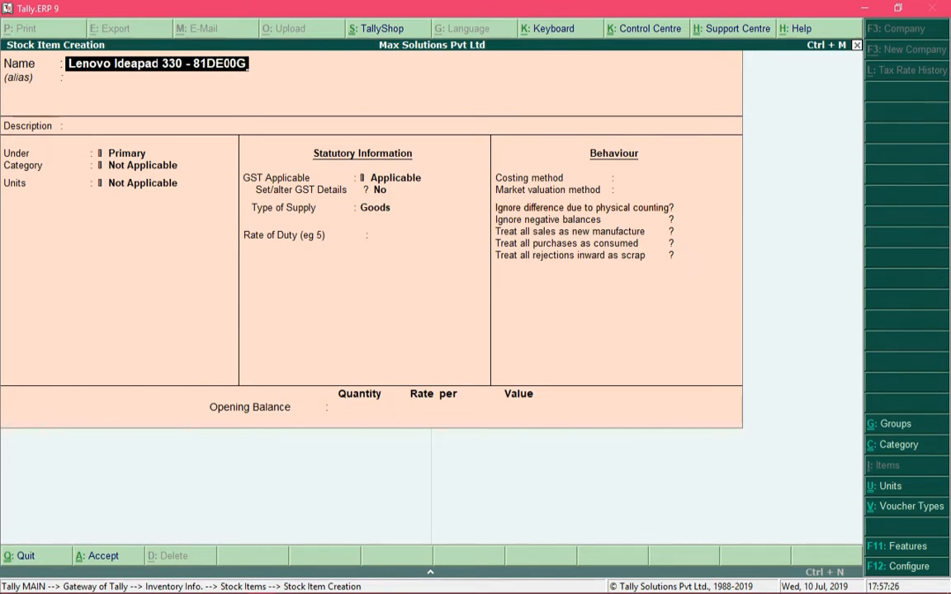
text(FIN)
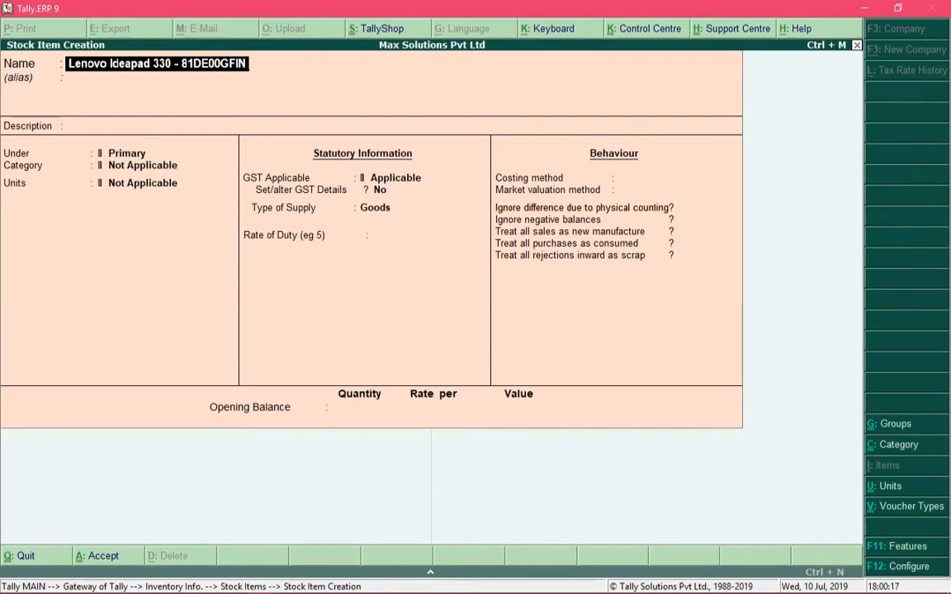
key(Return)
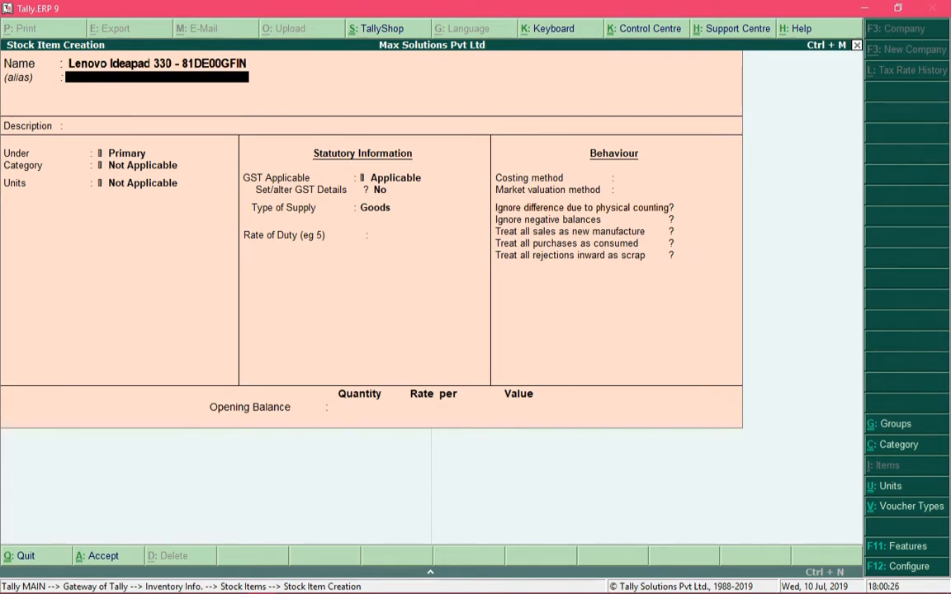
key(Return)
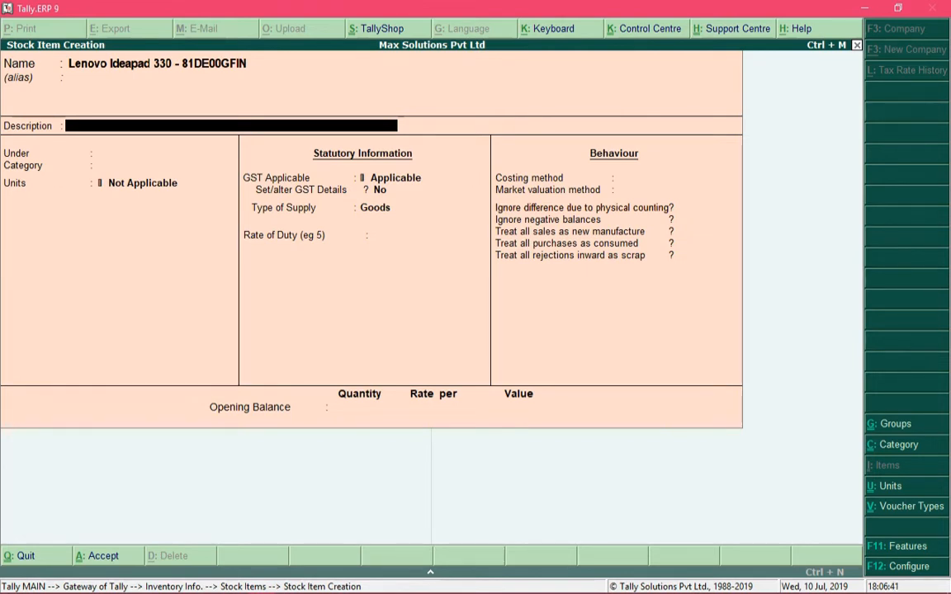
Step: Enter "7th Gen - i3 Processor - 1TB HDD - DOS" as the stock item's description
text(7th Gen - i)
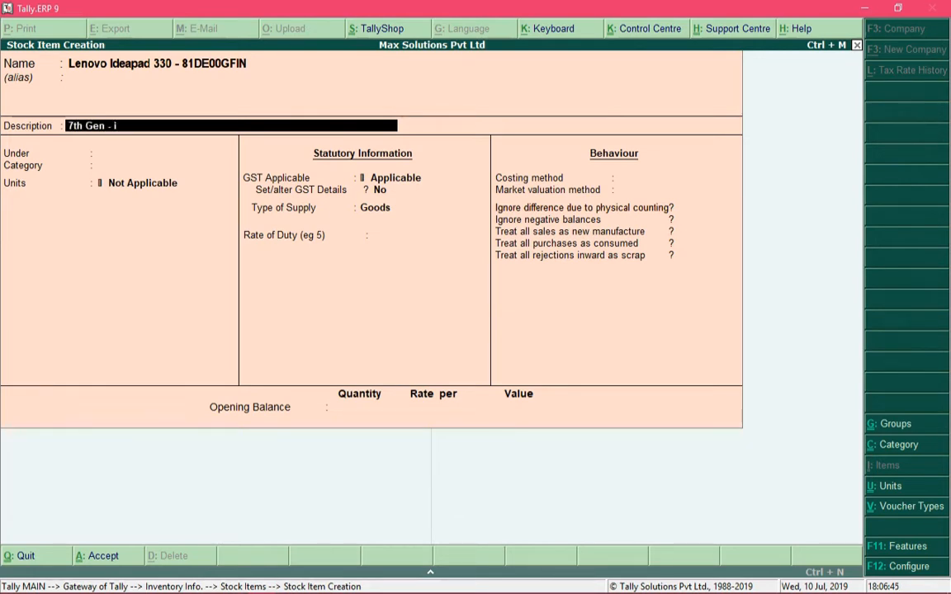
text(3 Processor)
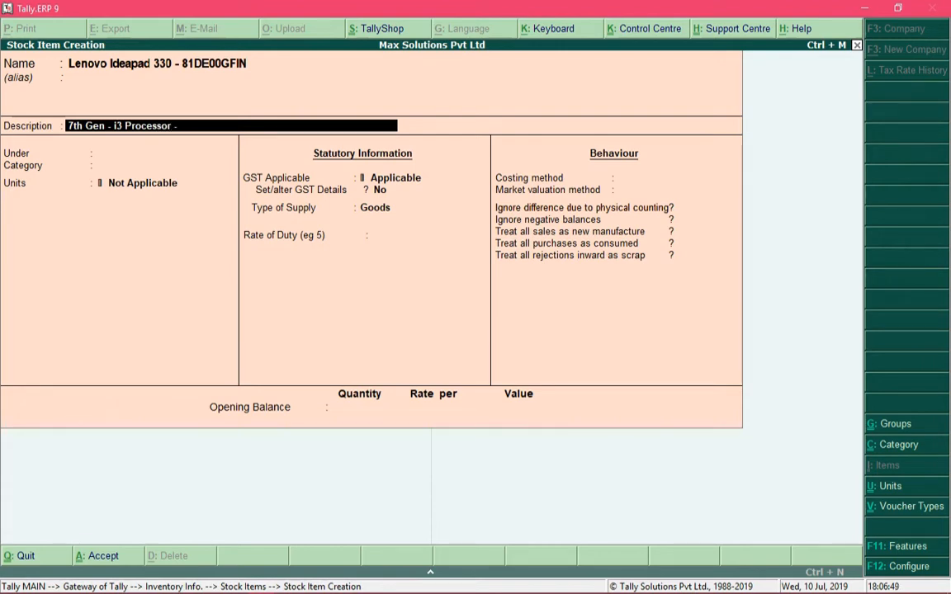
text( - 1TB)
key(BackSpace)
key(BackSpace)
key(BackSpace)
text(1TB HDD)
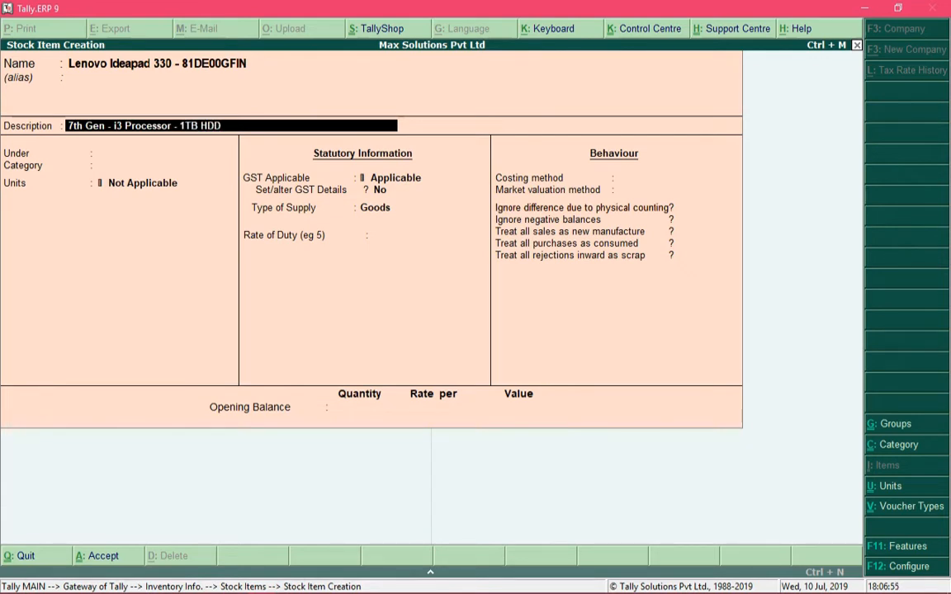
text( - DOS)
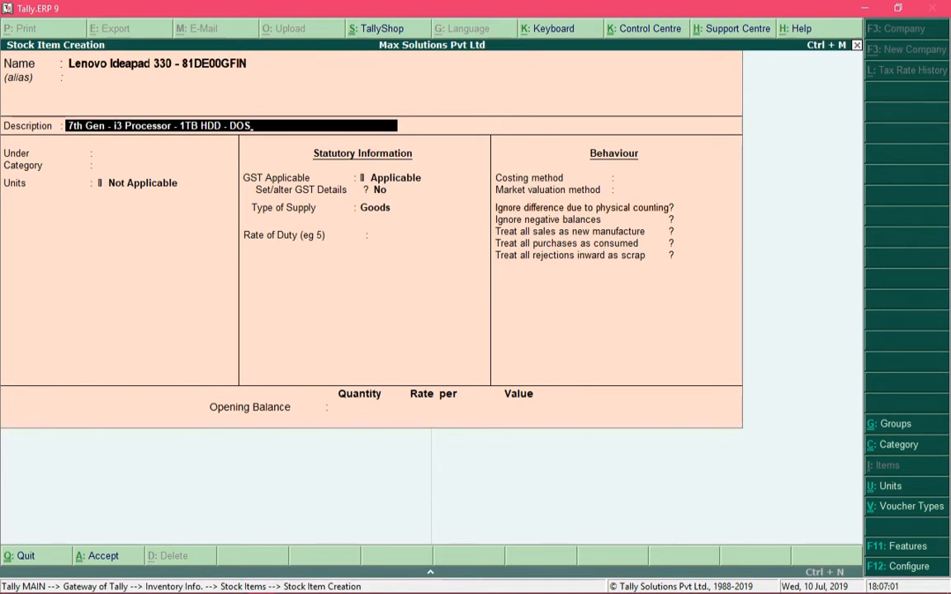
key(Return)
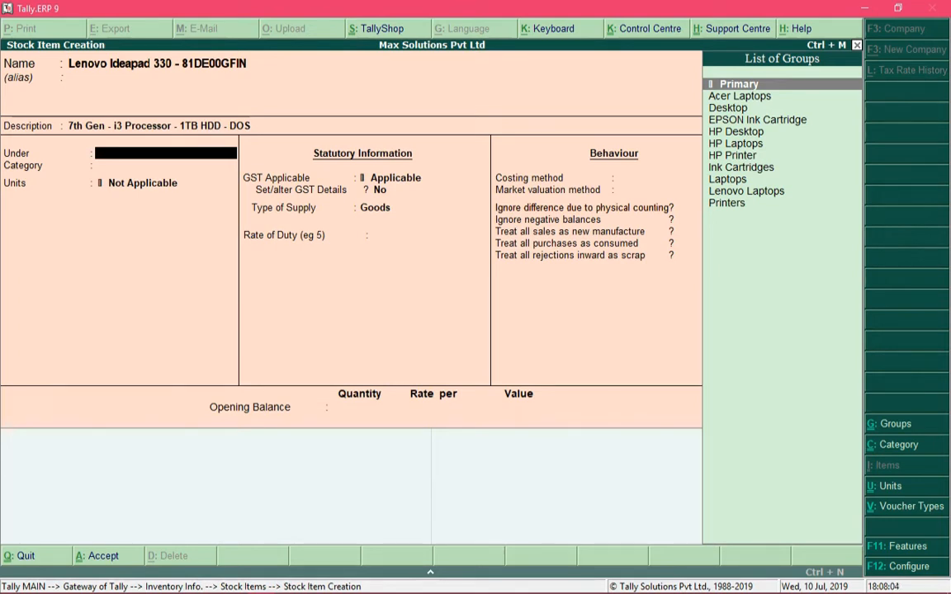
Step: Place the stock item under the Lenovo Laptops group
key(Down)
key(Down)
key(Down)
key(Down)
key(Down)
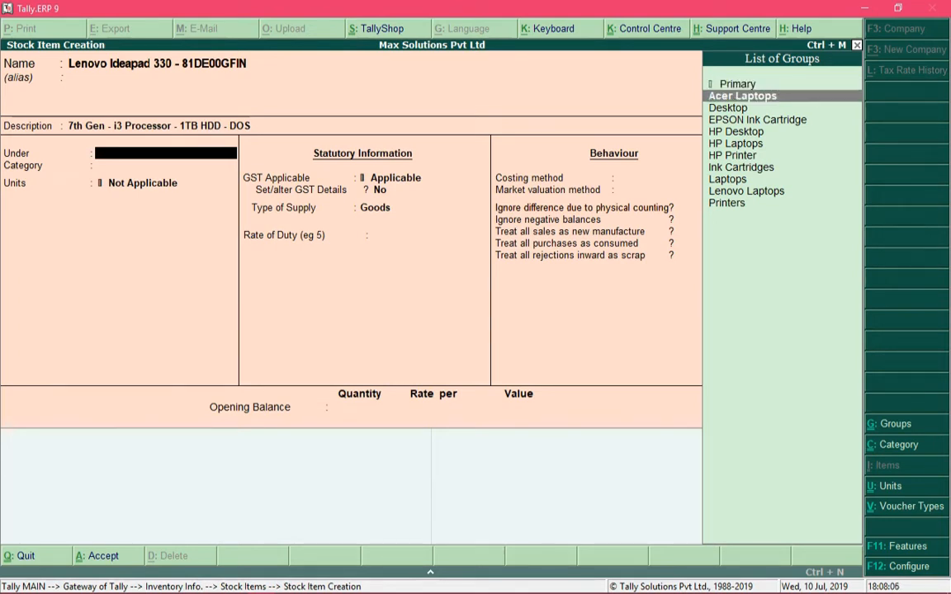
key(Down)
key(Down)
key(Down)
key(Down)
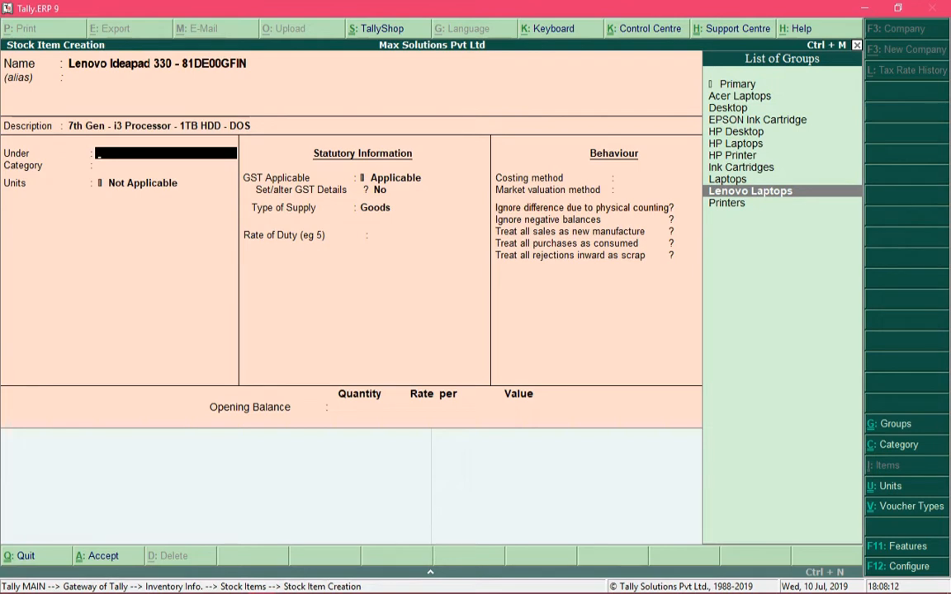
text(leno)
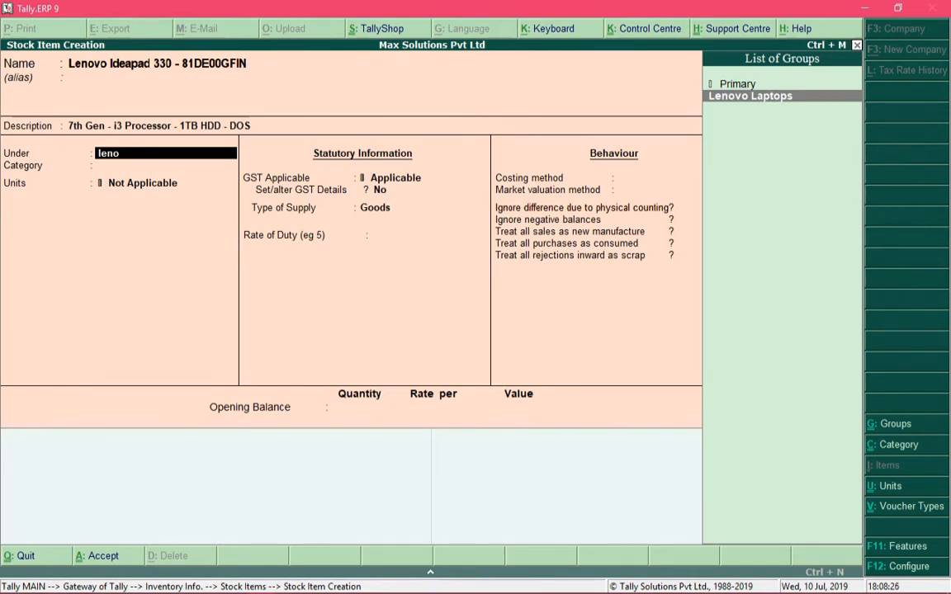
key(Return)
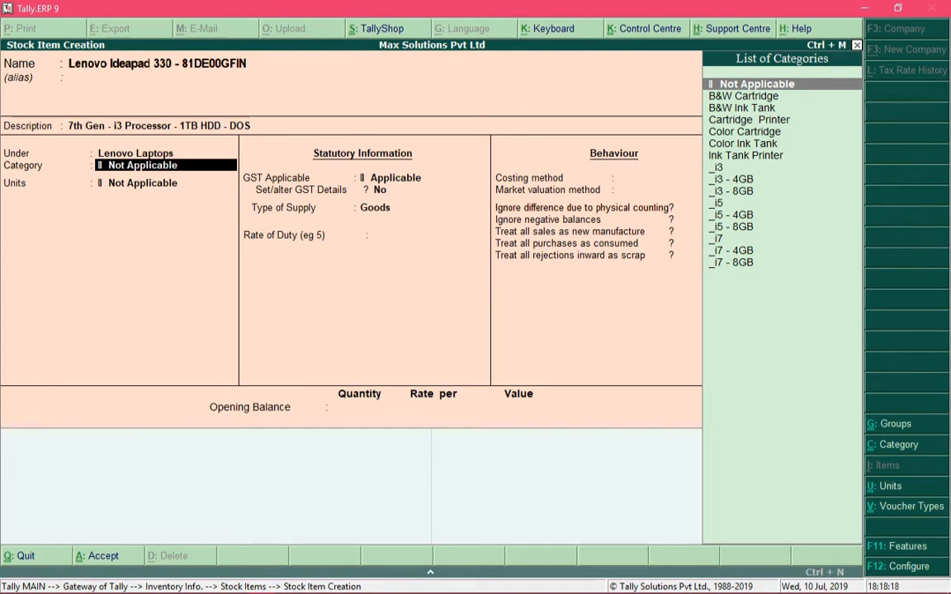
Step: Assign the stock item to the "_i3 - 4GB" category
text(_)
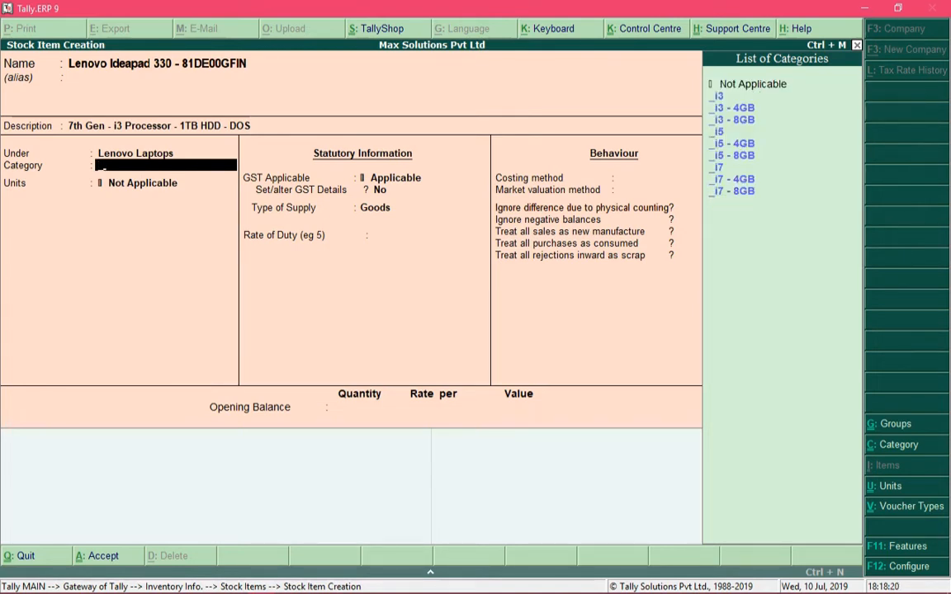
text(i3 - 4)
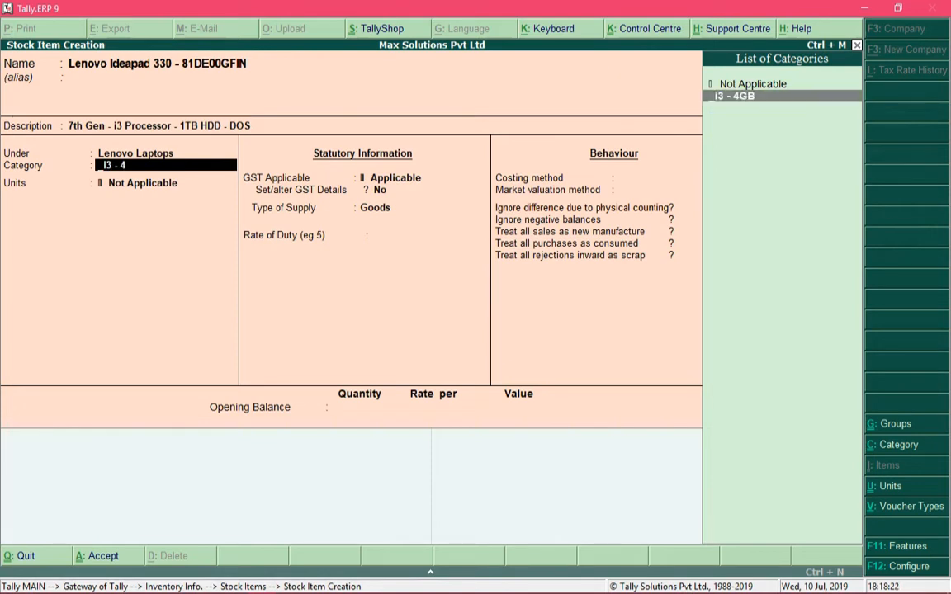
text(GB)
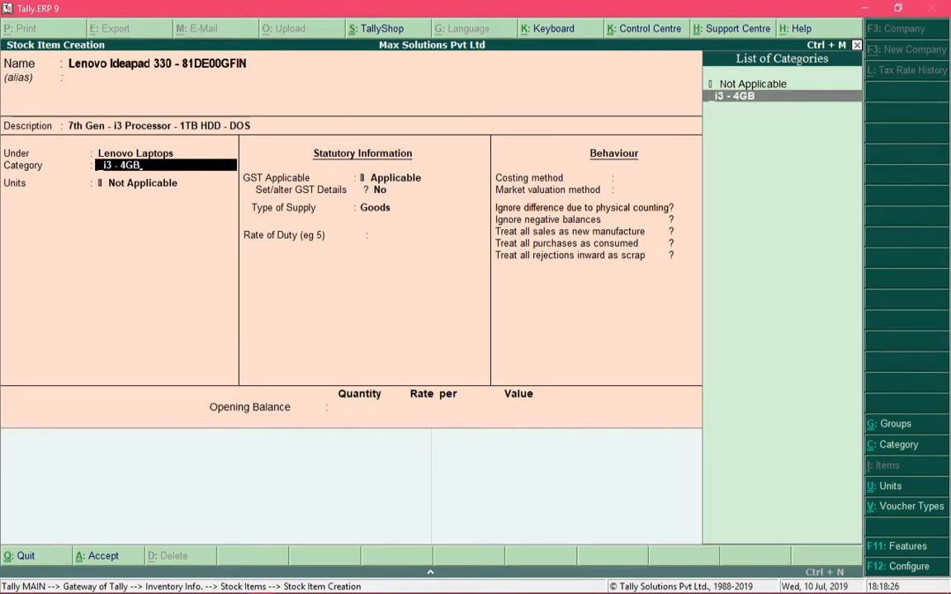
key(Return)
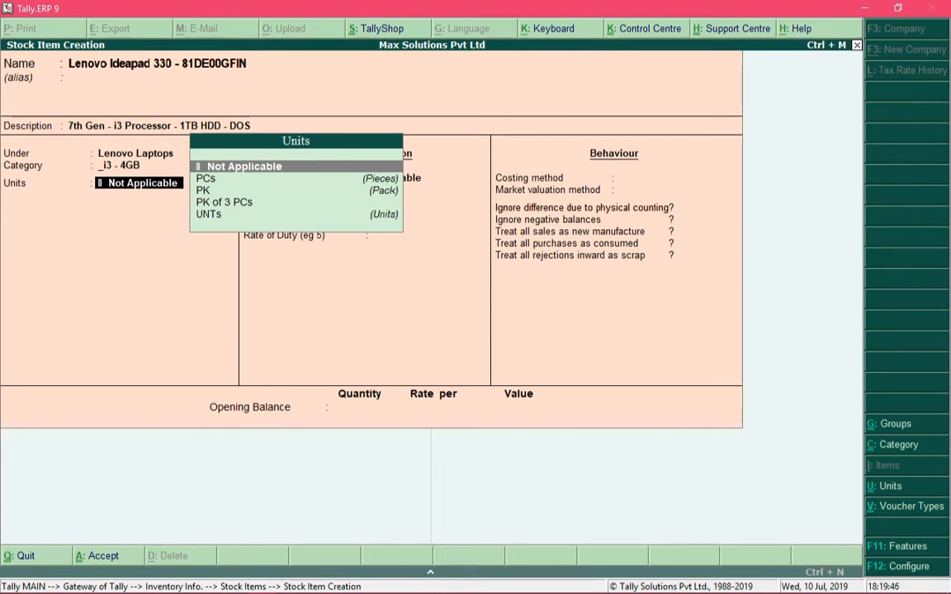
Step: Set the item's unit of measure to UNTs and keep GST as Applicable
key(Down)
key(Down)
key(Down)
key(Down)
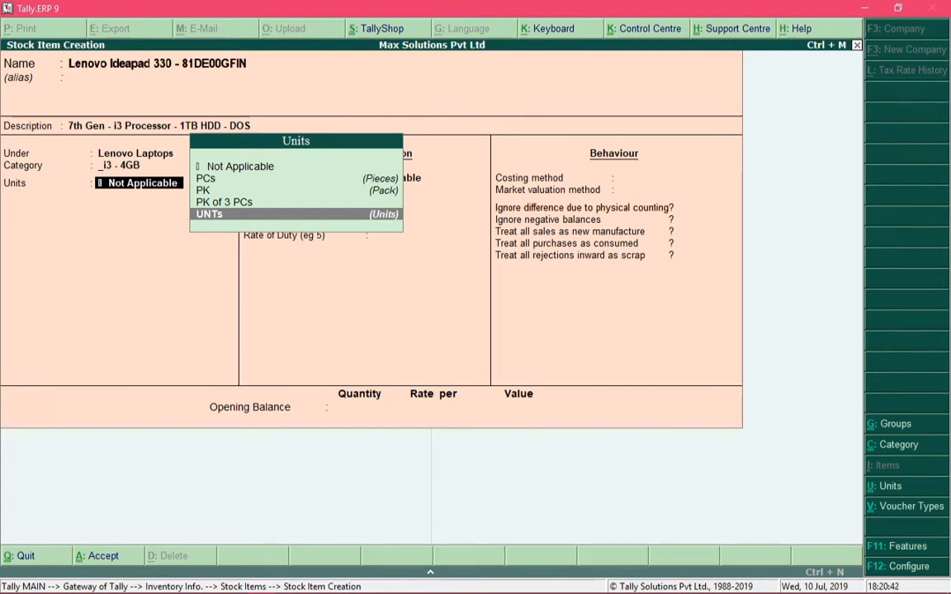
key(Return)
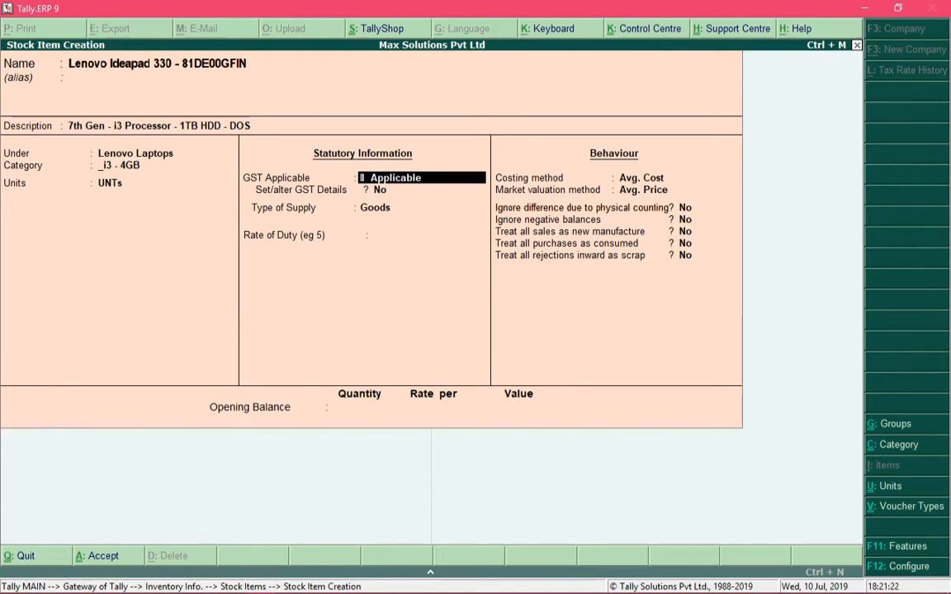
key(Return)
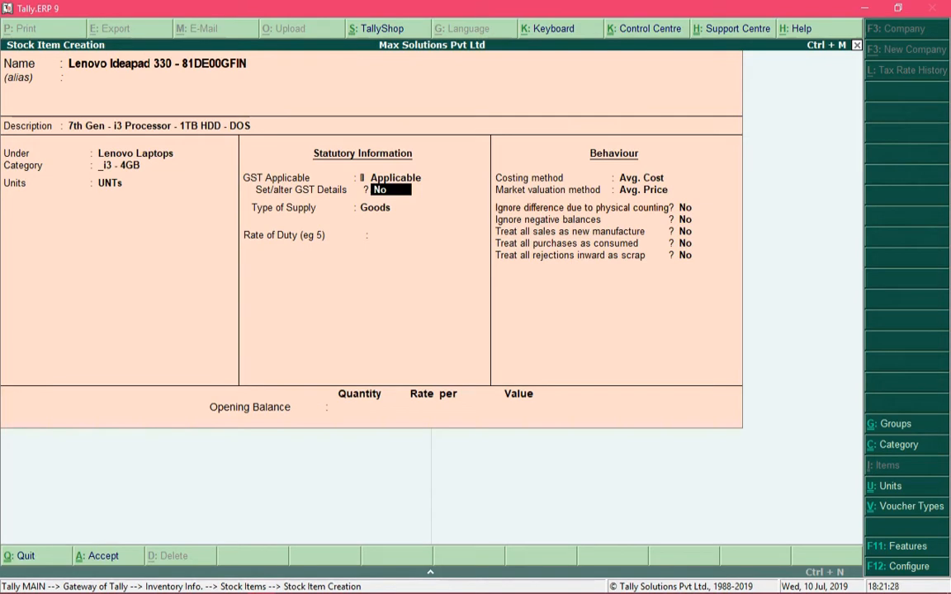
Step: Enable setting GST details for the item, view the GST details form, and quit it without entering anything
text(y)
key(Return)
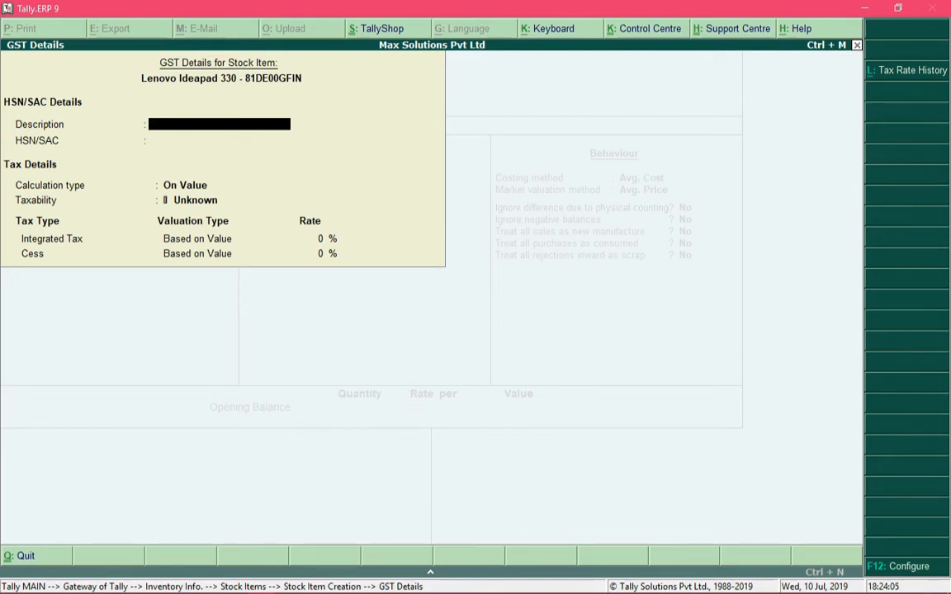
key(Escape)
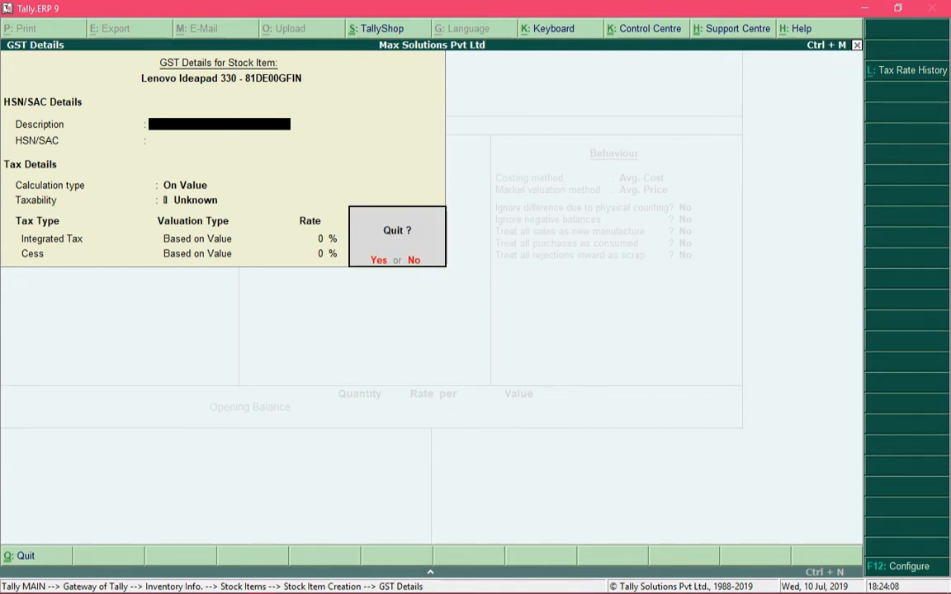
key(Return)
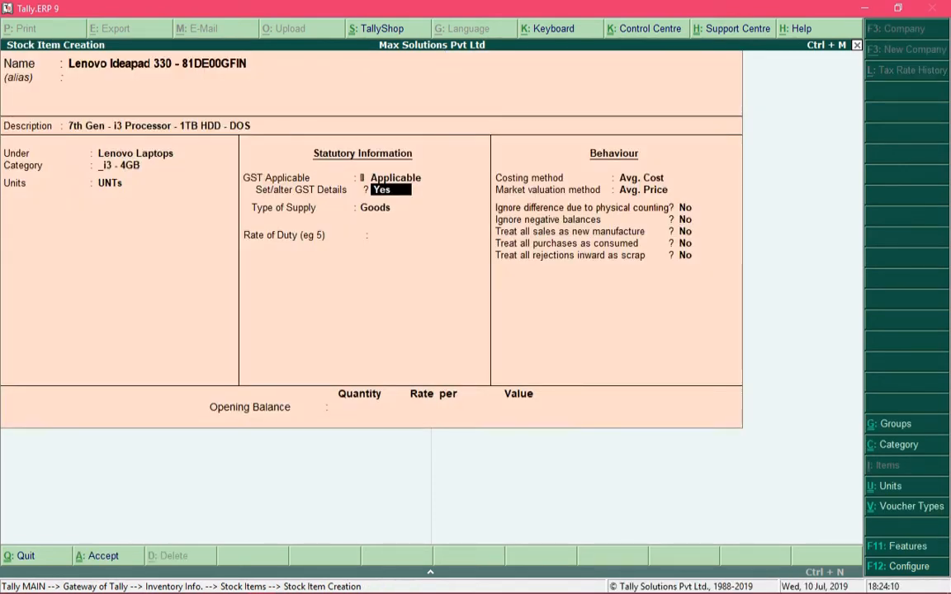
key(Return)
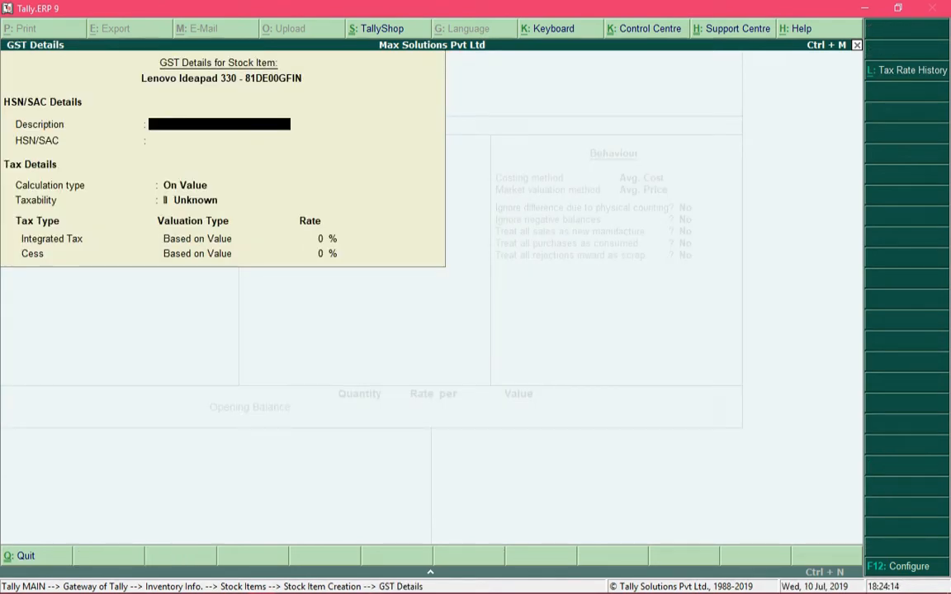
key(Escape)
key(Return)
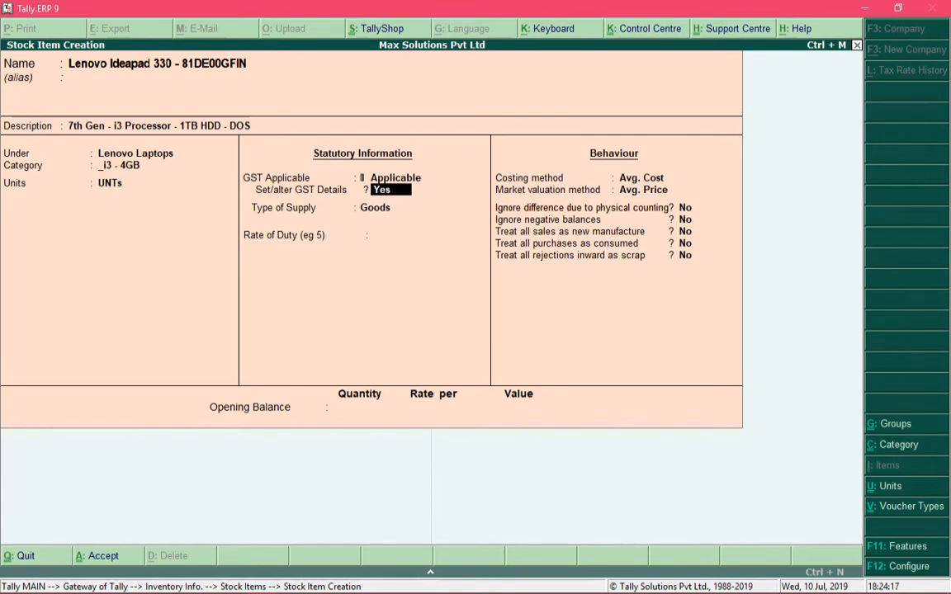
Step: Set the item's Set/alter GST Details option to No and keep Goods as the type of supply
key(n)
key(Return)
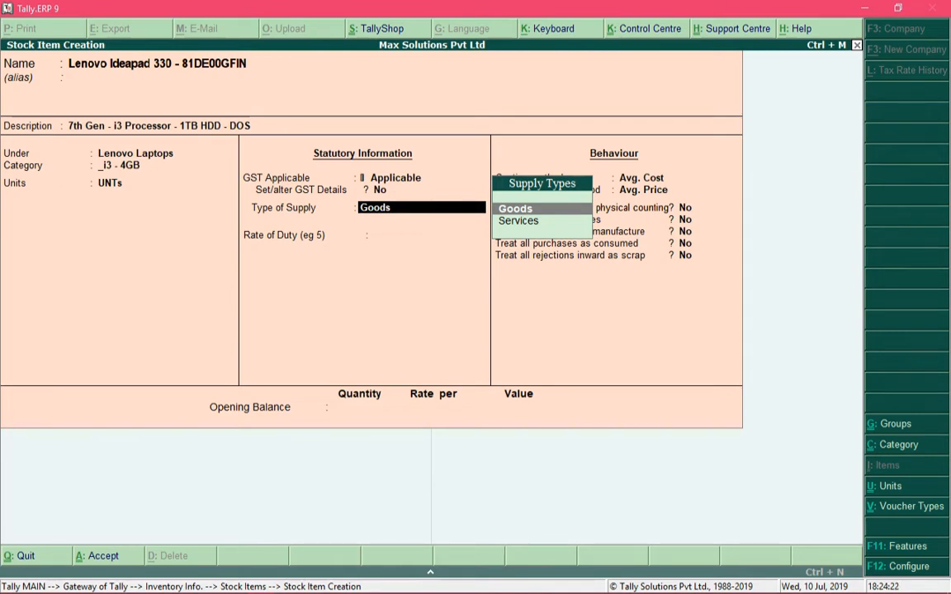
key(Return)
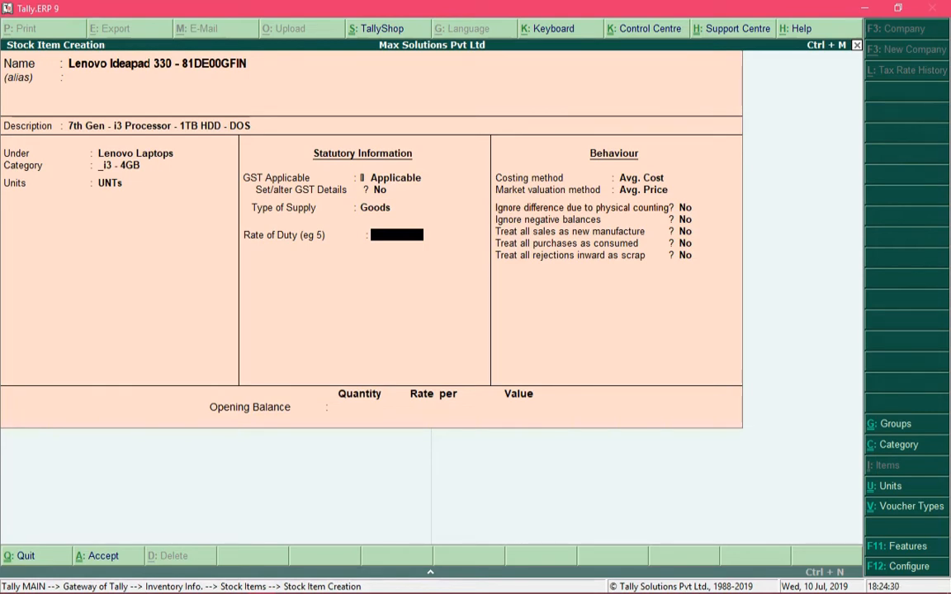
Step: Leave the item's rate of duty at 0 and examine the available costing methods, from At Zero Cost to Std. Cost
key(Return)
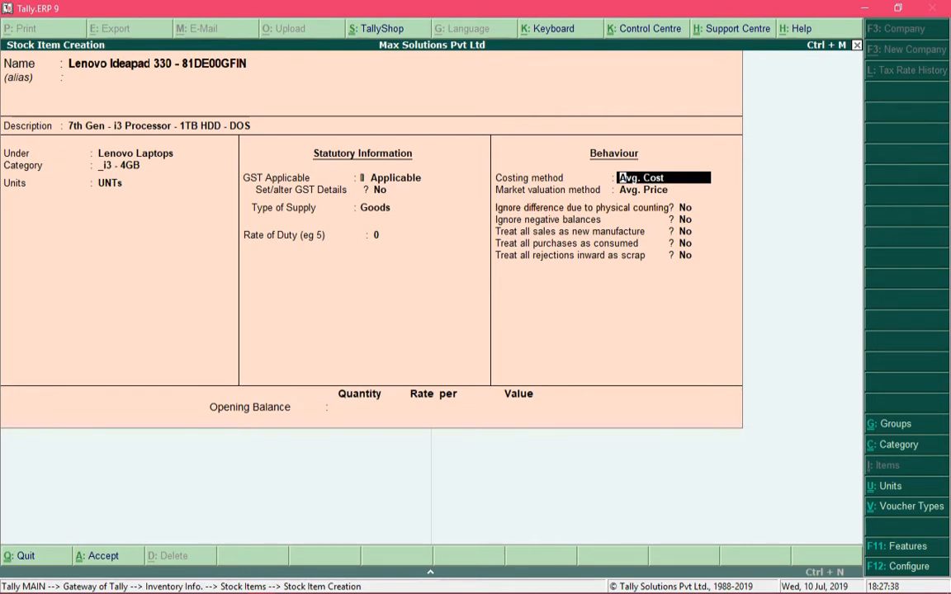
key(BackSpace)
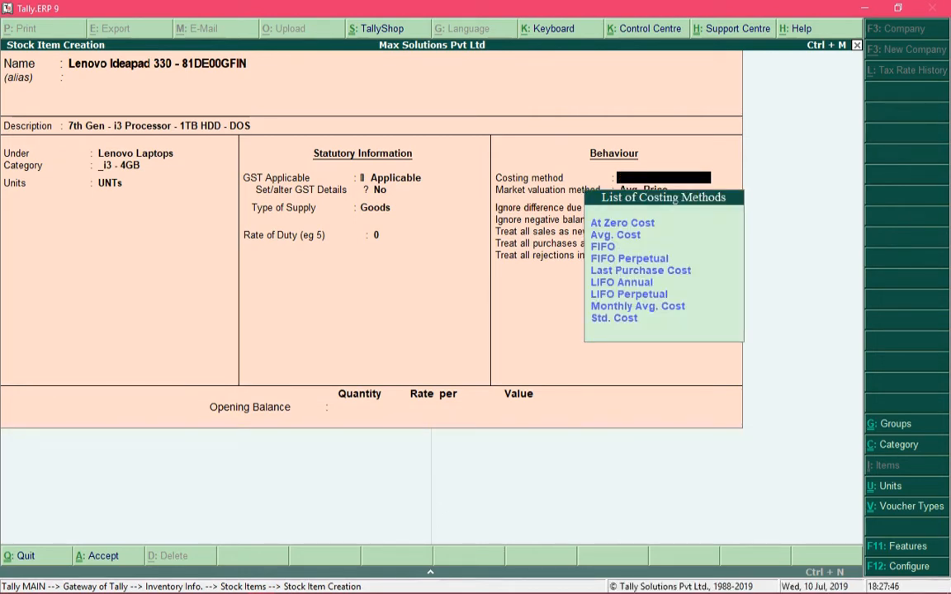
key(Down)
key(Down)
key(Down)
key(Down)
key(Down)
key(Down)
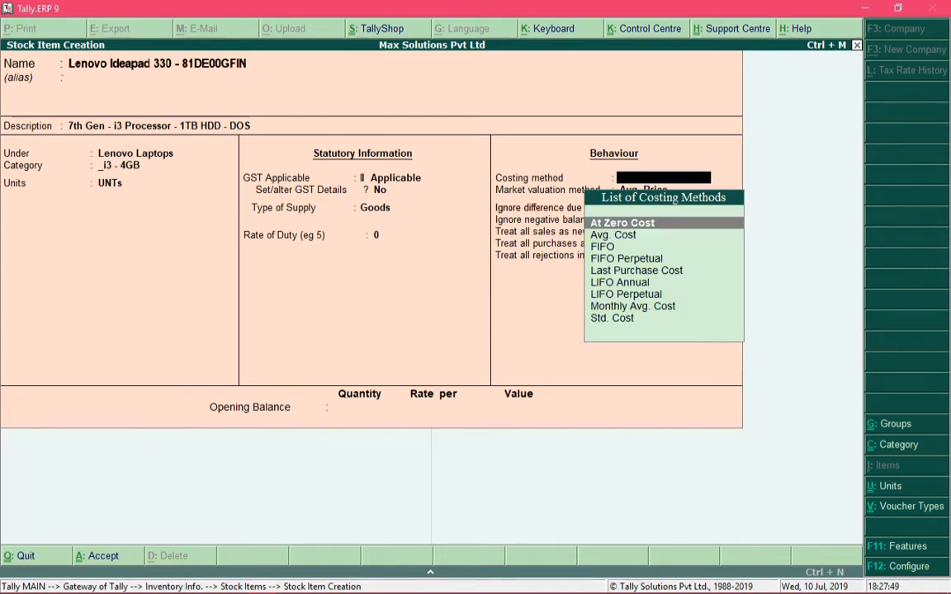
key(Down)
key(Down)
key(Down)
key(Down)
key(Up)
key(Up)
key(Up)
key(Up)
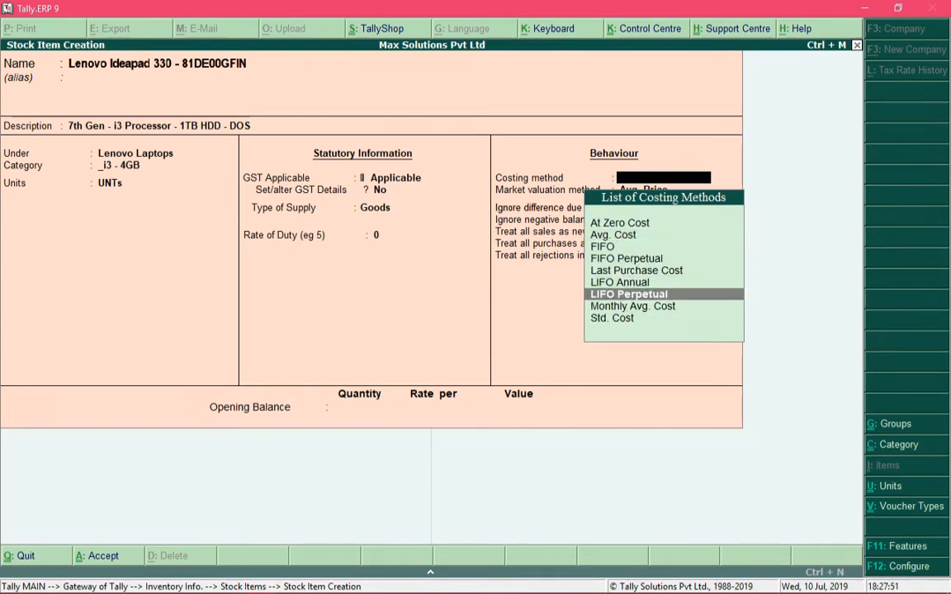
key(Up)
key(Up)
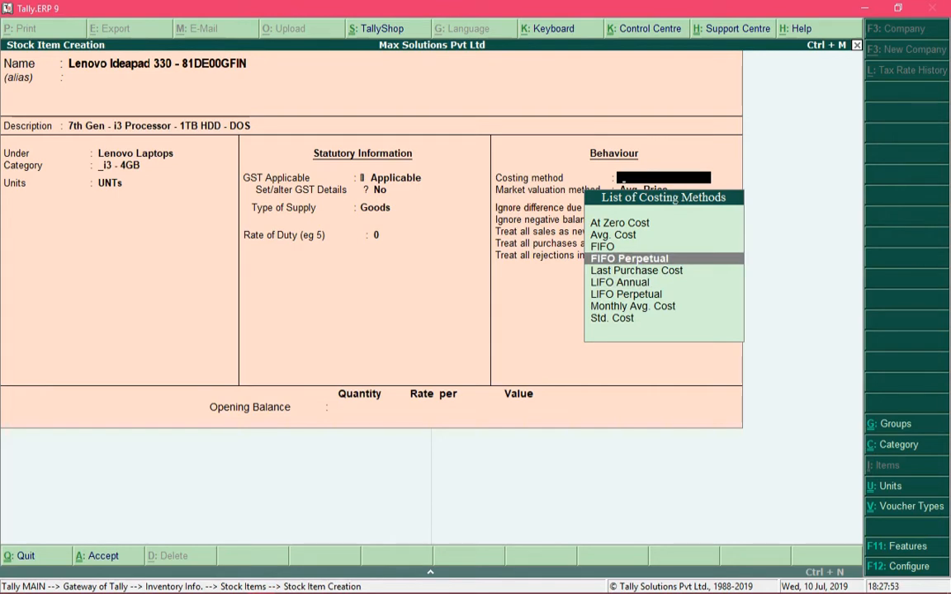
key(Down)
key(Down)
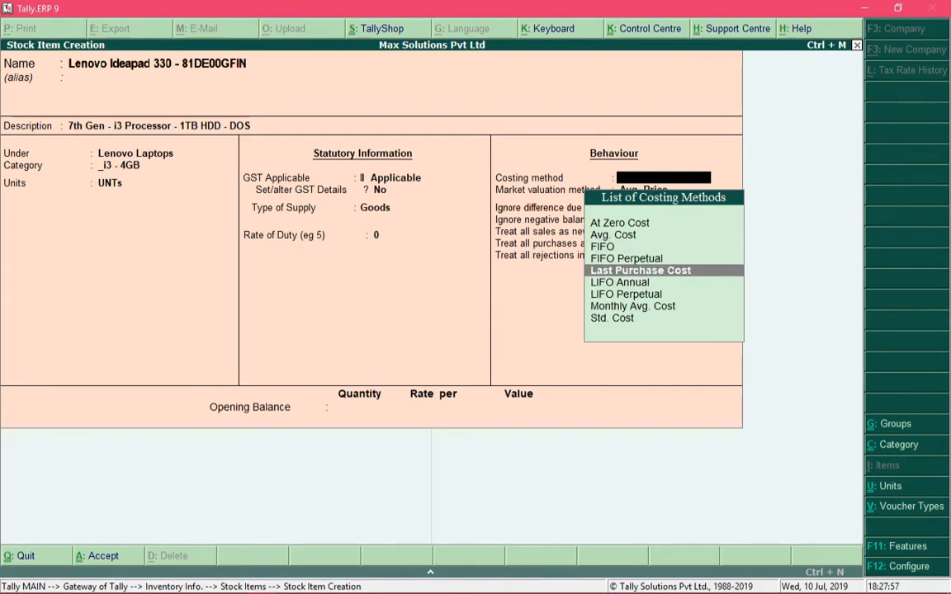
key(Up)
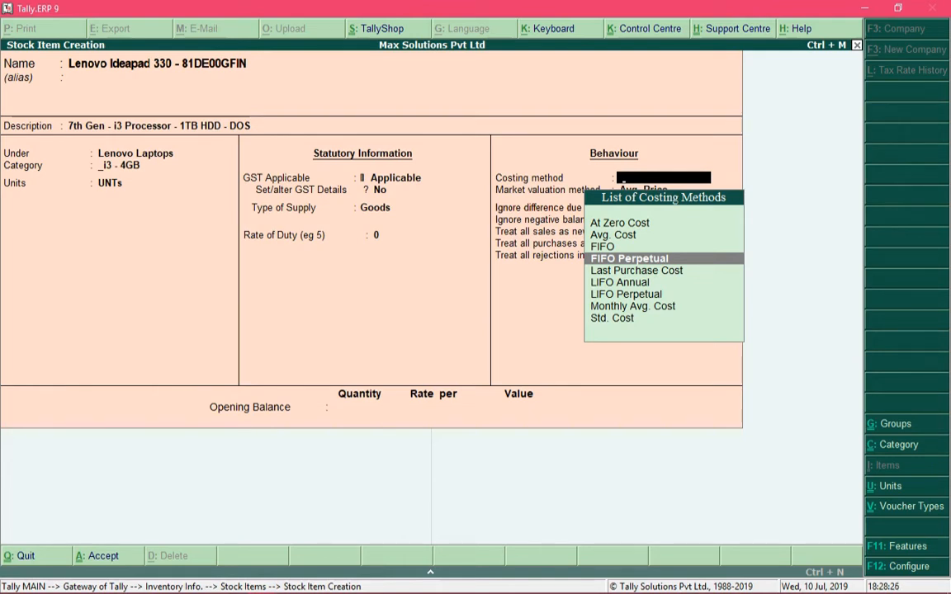
key(Up)
key(Up)
key(Up)
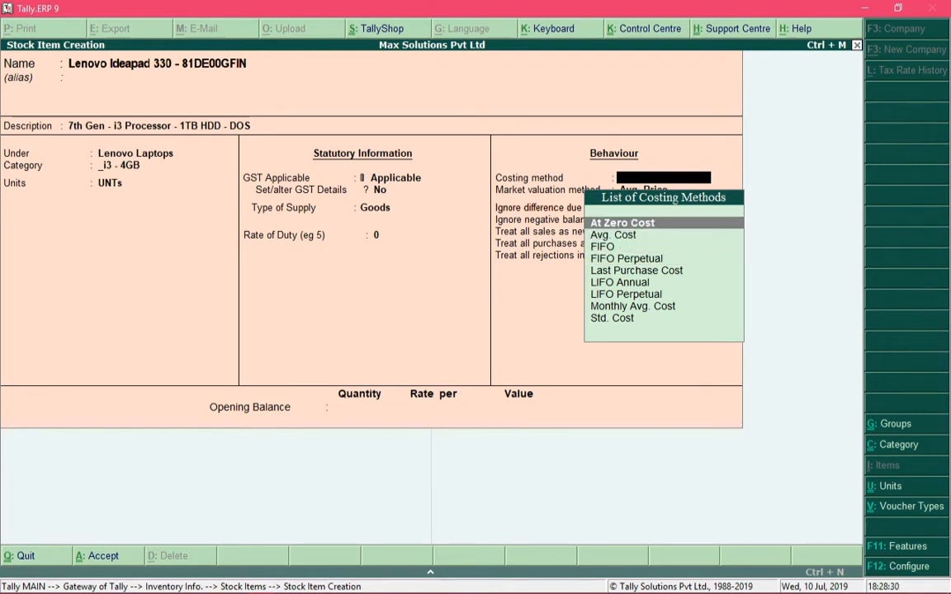
key(Down)
key(Down)
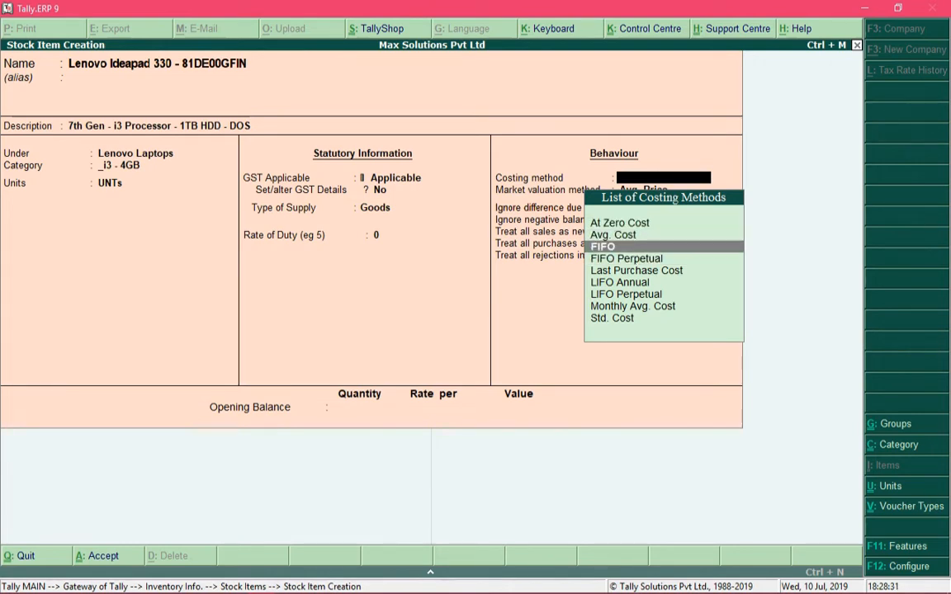
key(Down)
key(Down)
key(Down)
key(Down)
key(Down)
key(Down)
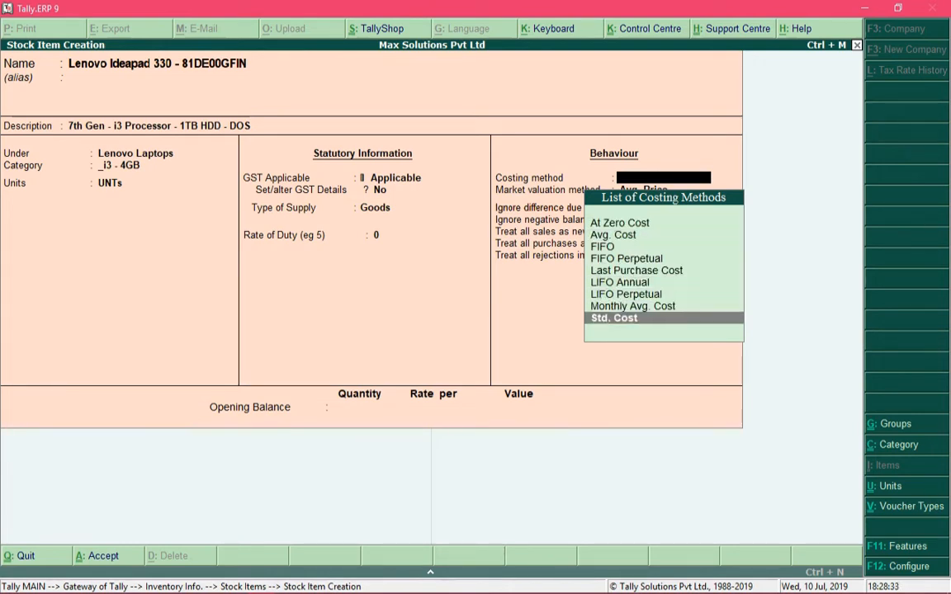
key(Up)
key(Up)
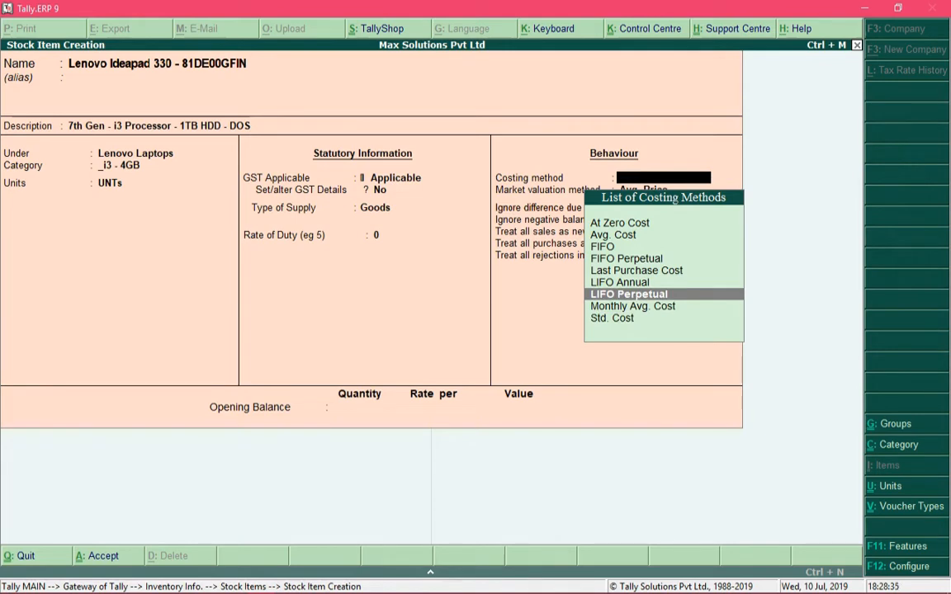
key(Up)
key(Up)
key(Up)
key(Up)
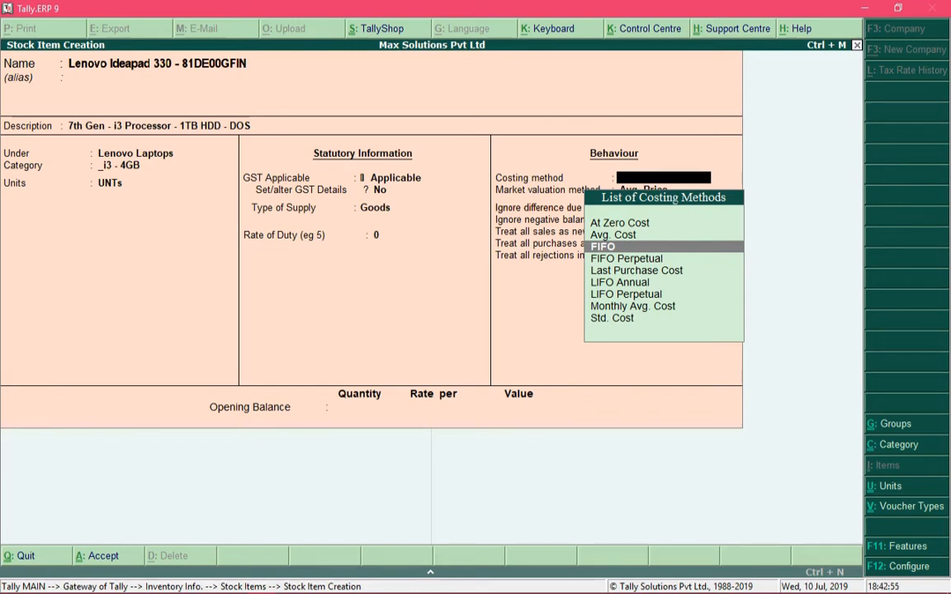
key(Up)
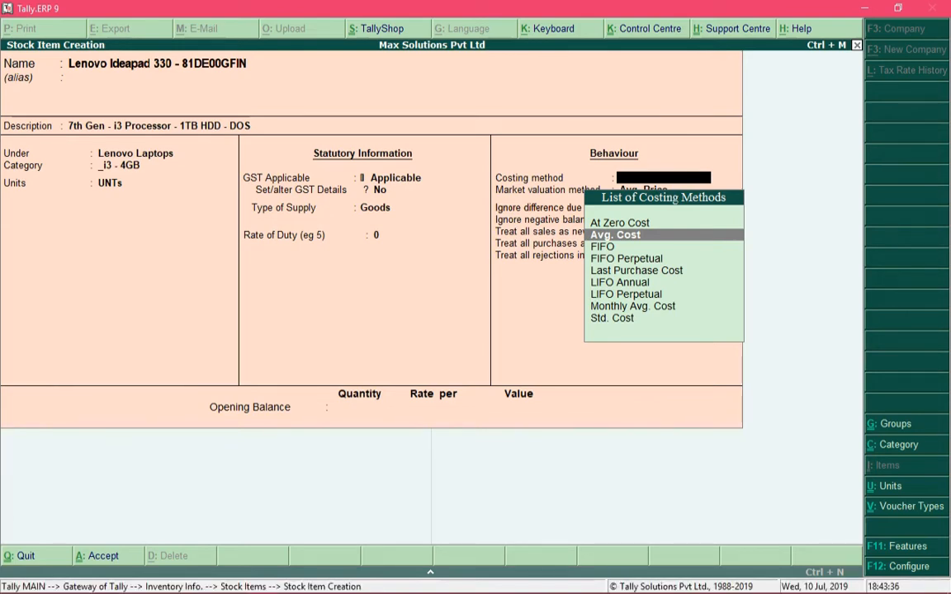
key(Down)
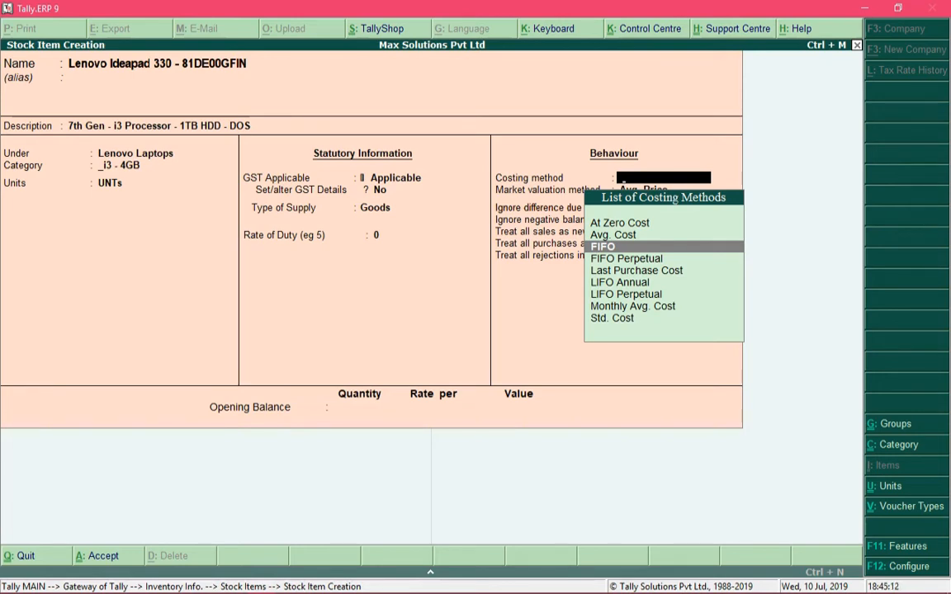
key(Down)
key(Down)
key(Down)
key(Down)
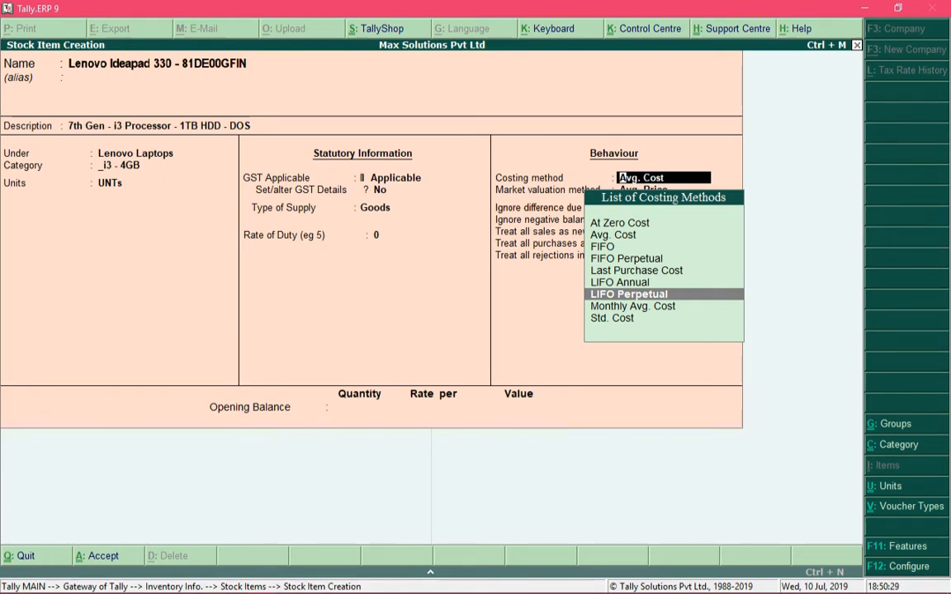
Step: Keep Avg. Cost as the stock item's costing method
key(Up)
key(Up)
key(Up)
key(Up)
key(Up)
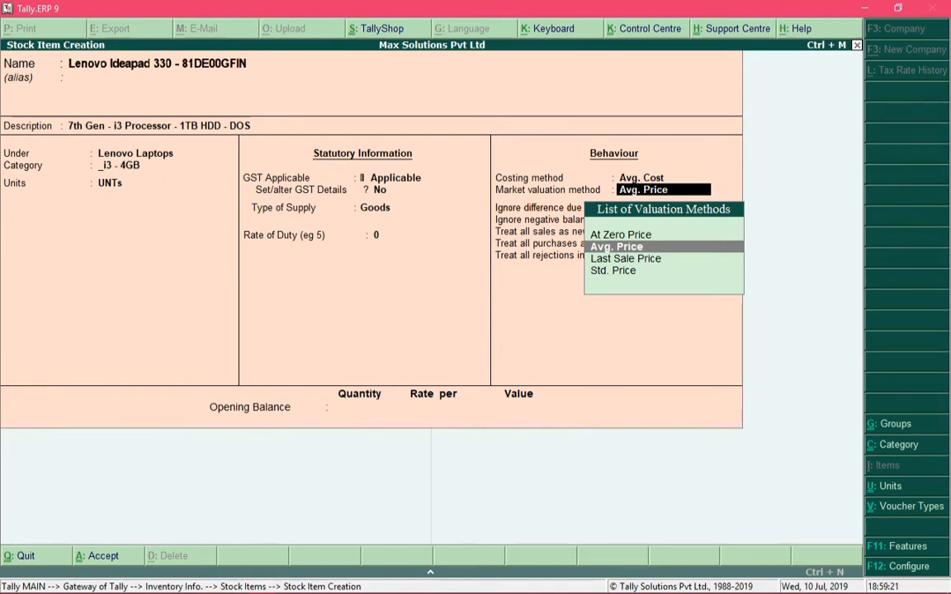
Step: Look through the market valuation methods and keep Avg. Price for the stock item
key(Down)
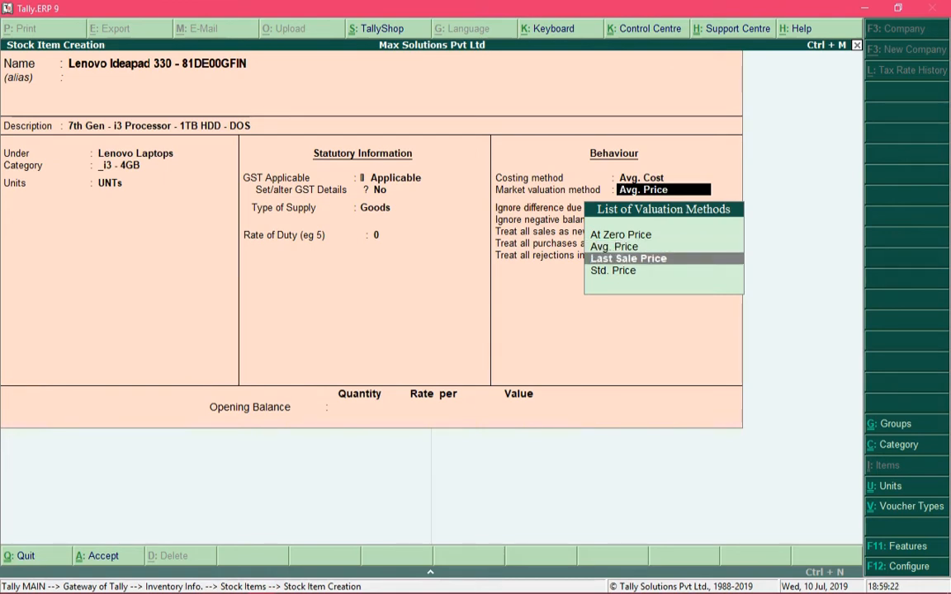
key(Up)
key(Up)
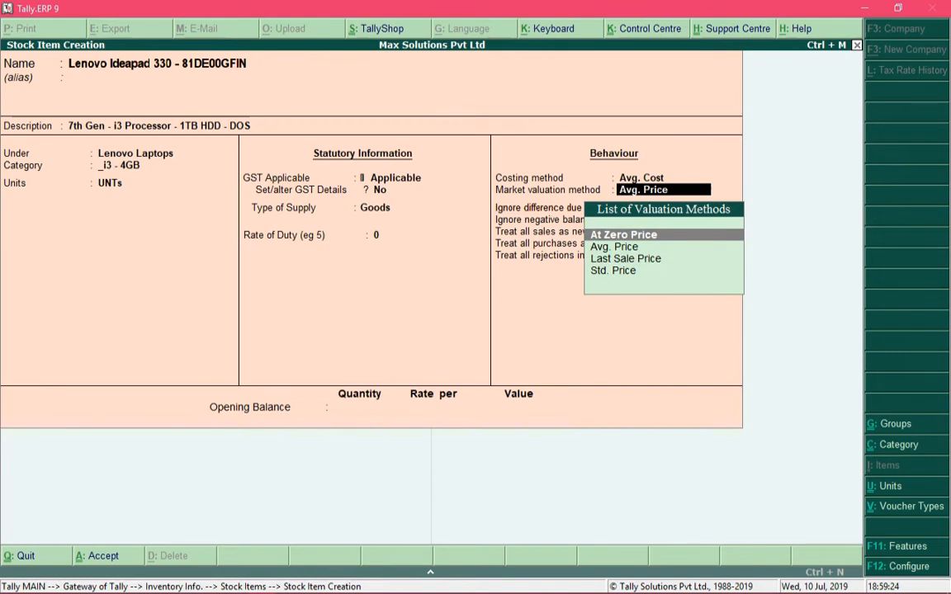
key(Down)
key(Down)
key(Down)
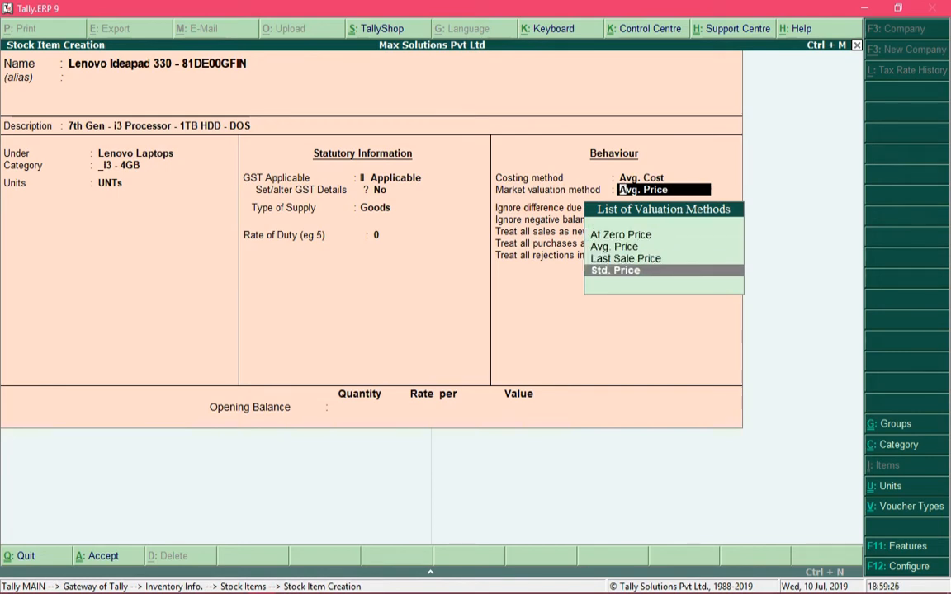
key(Up)
key(Up)
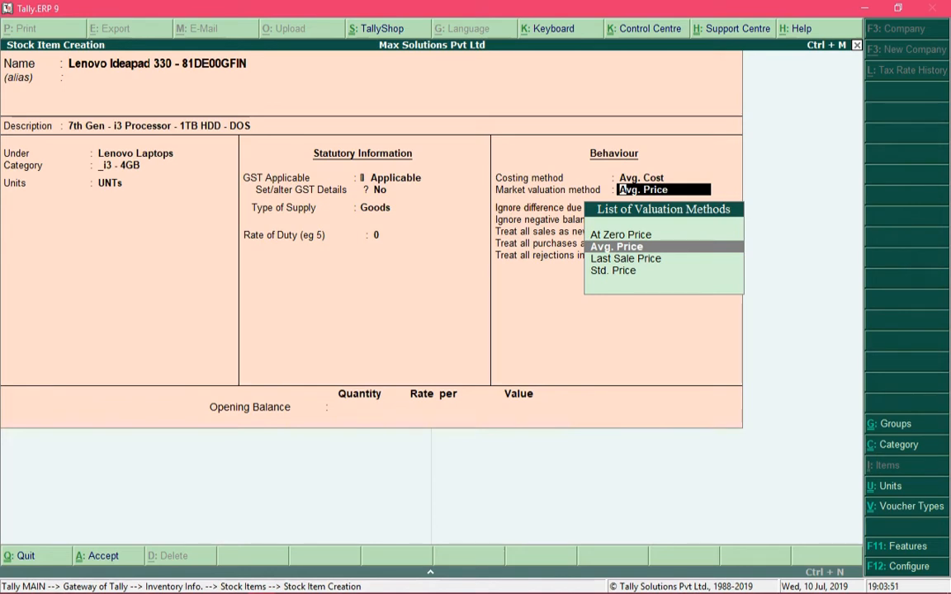
key(Down)
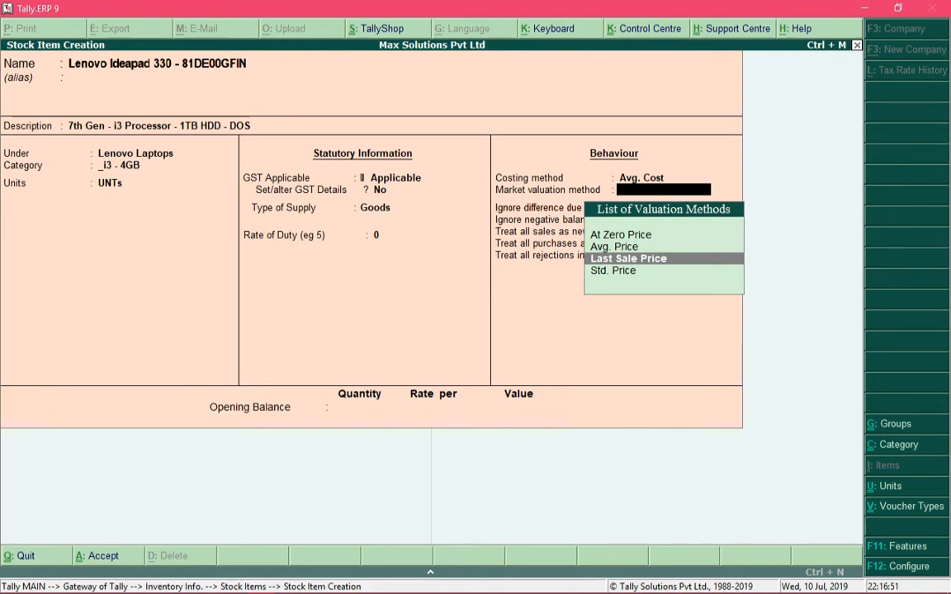
key(Up)
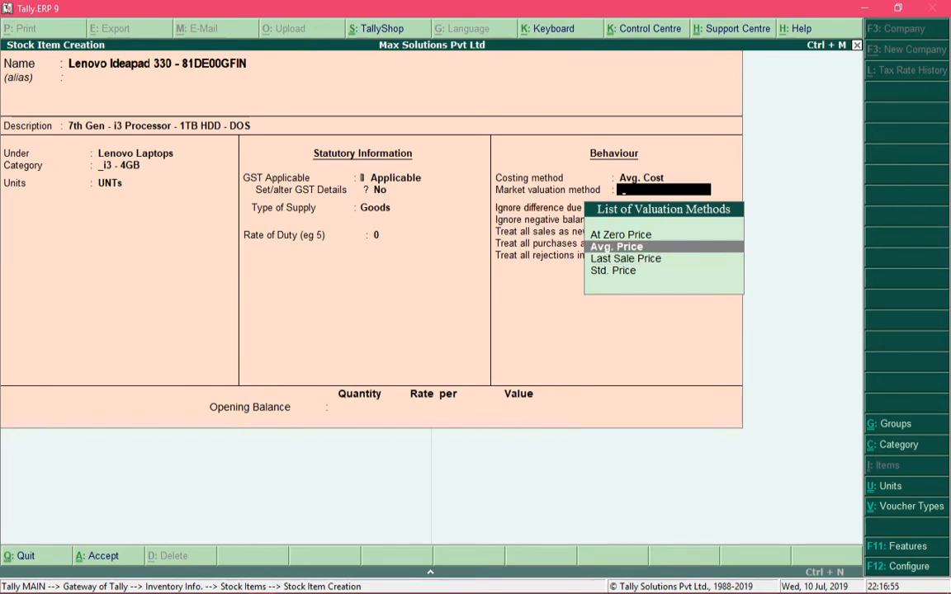
key(Return)
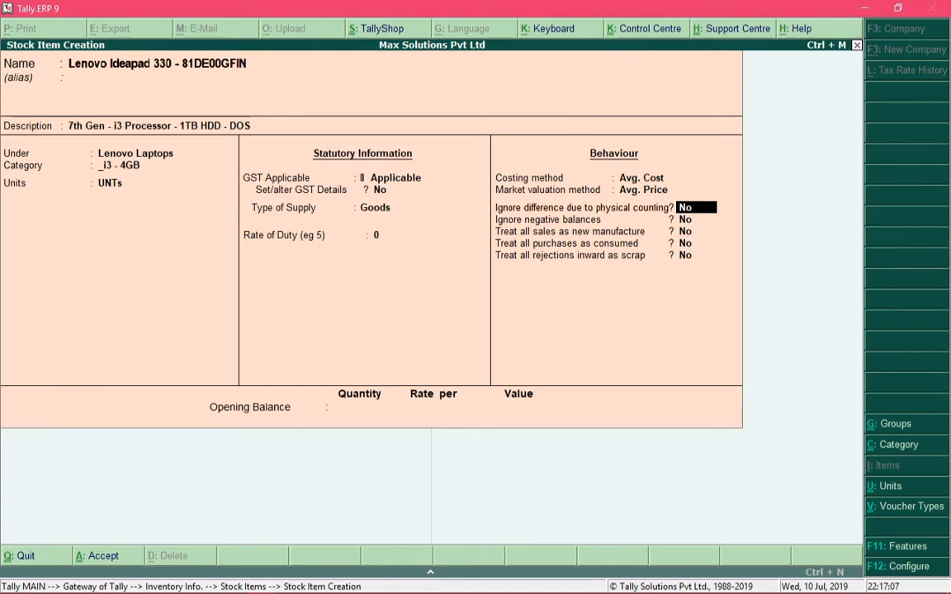
Step: Keep all five remaining behaviour options at No and save the stock item without an opening balance
key(Return)
key(Return)
key(Return)
key(Return)
key(Return)
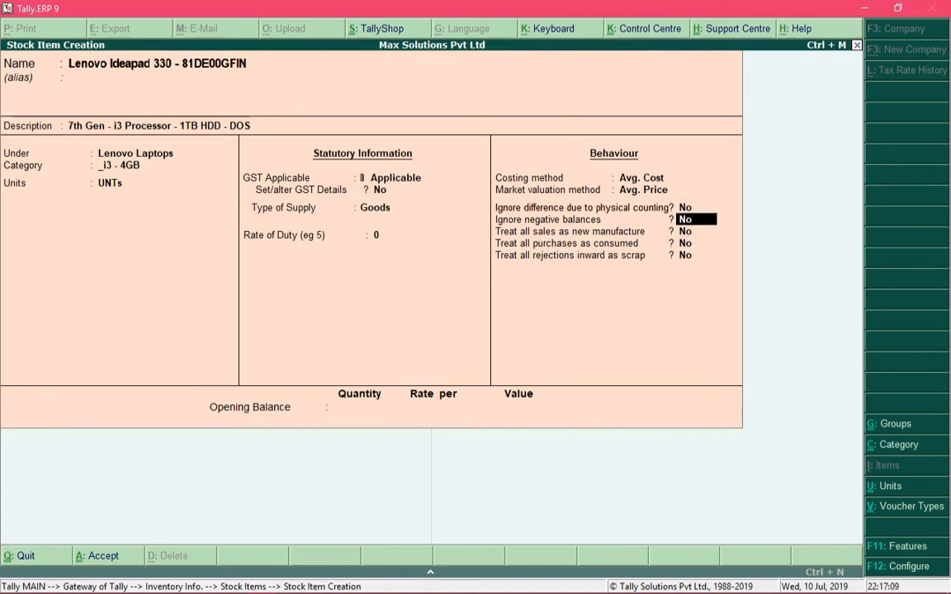
key(Return)
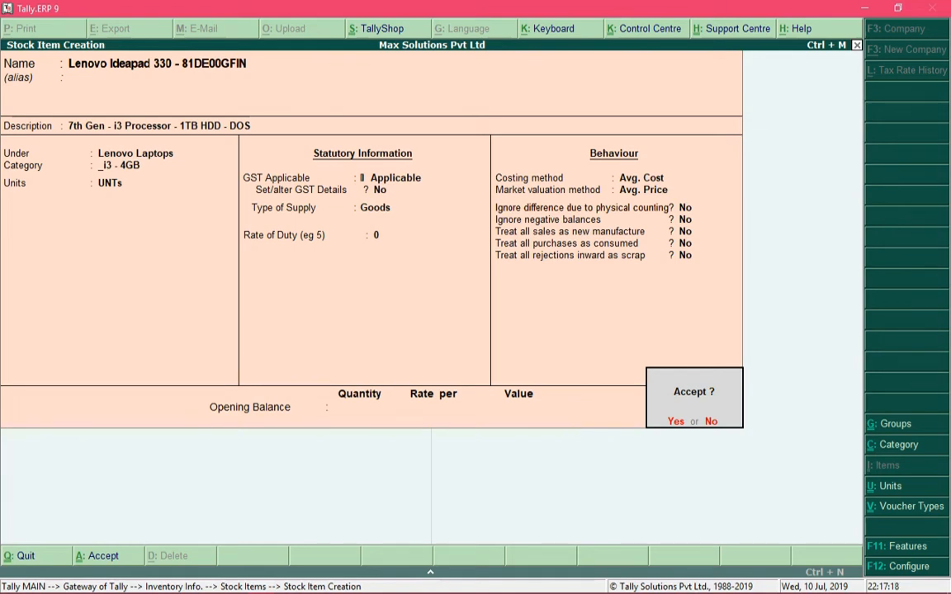
key(y)
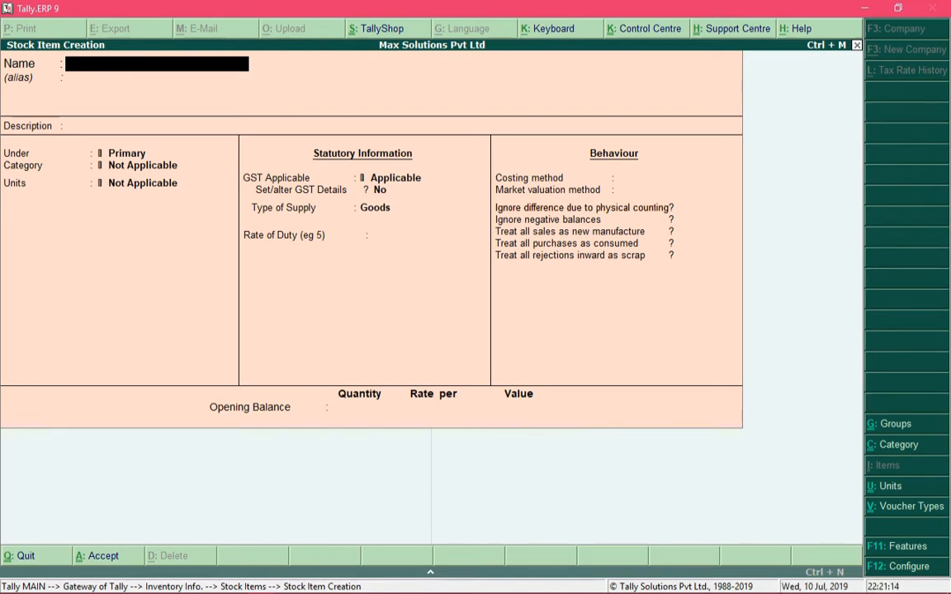
Step: Name a new stock item "HP Deskjet 3636" with the description "Wireless Color Printer - Cartridge Type"
text(HP Deskjet 3636)
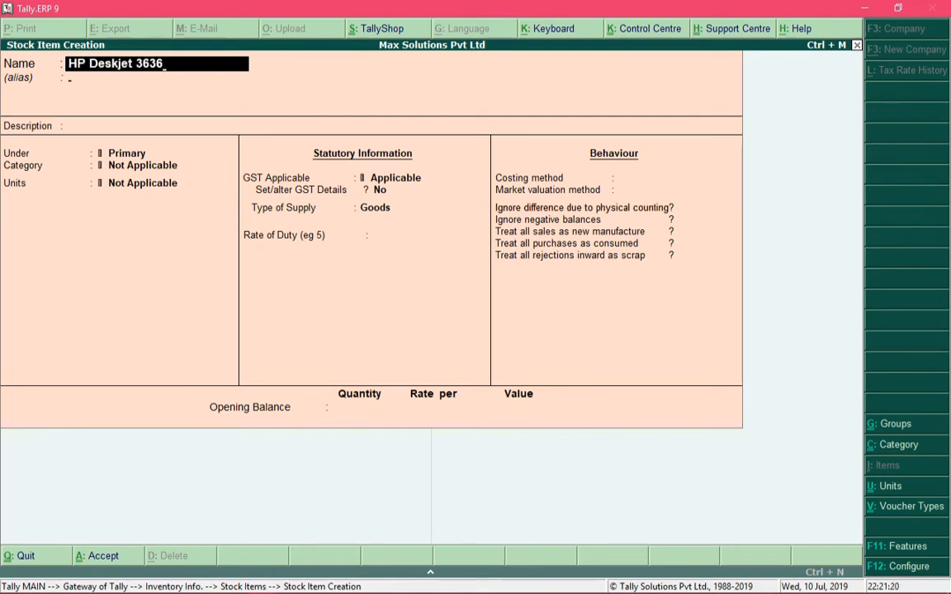
key(Return)
text(Wireless Color)
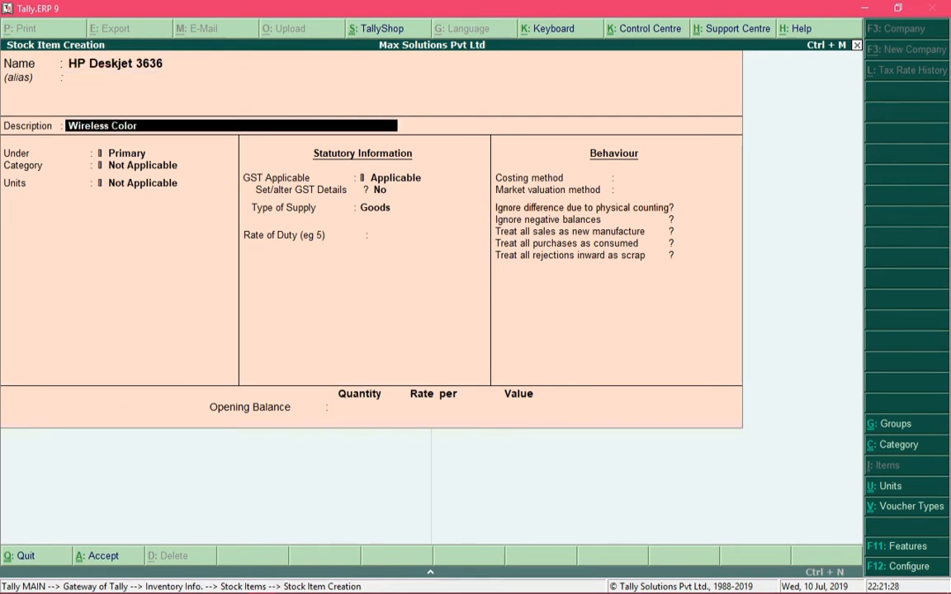
text( Printer - Cartridge Type)
key(Return)
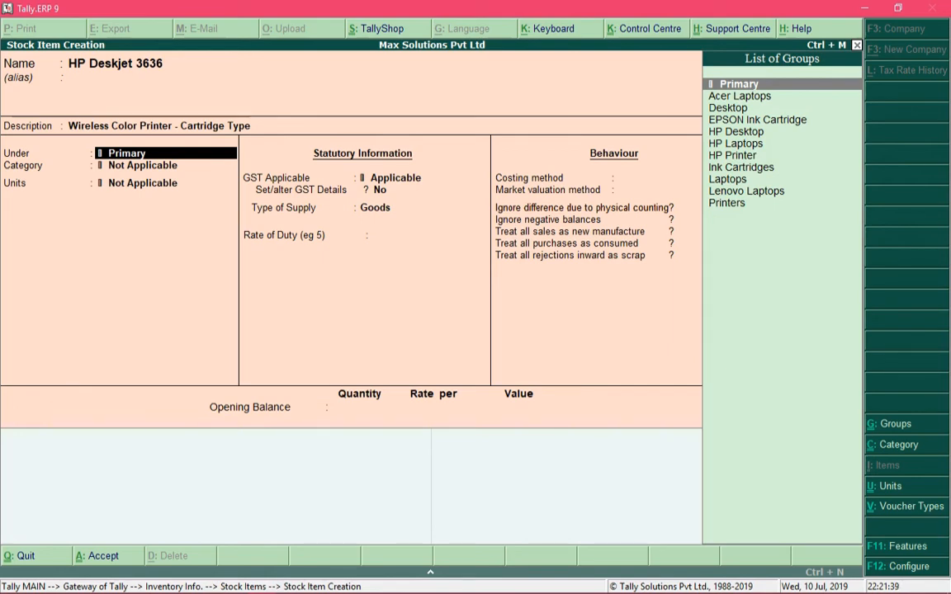
Step: Place the HP Deskjet 3636 item under the HP Printer stock group
text(Hp)
key(Down)
key(Down)
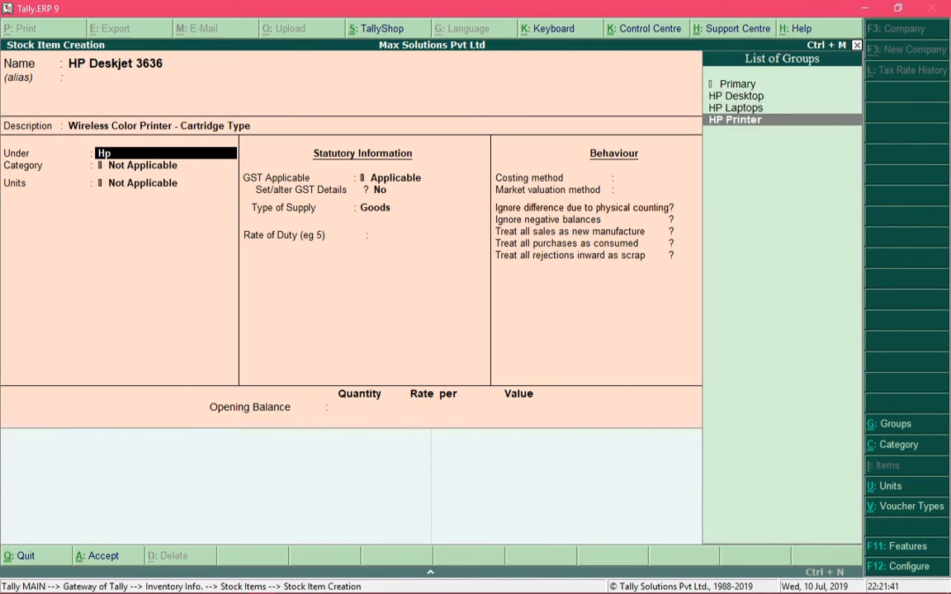
key(Return)
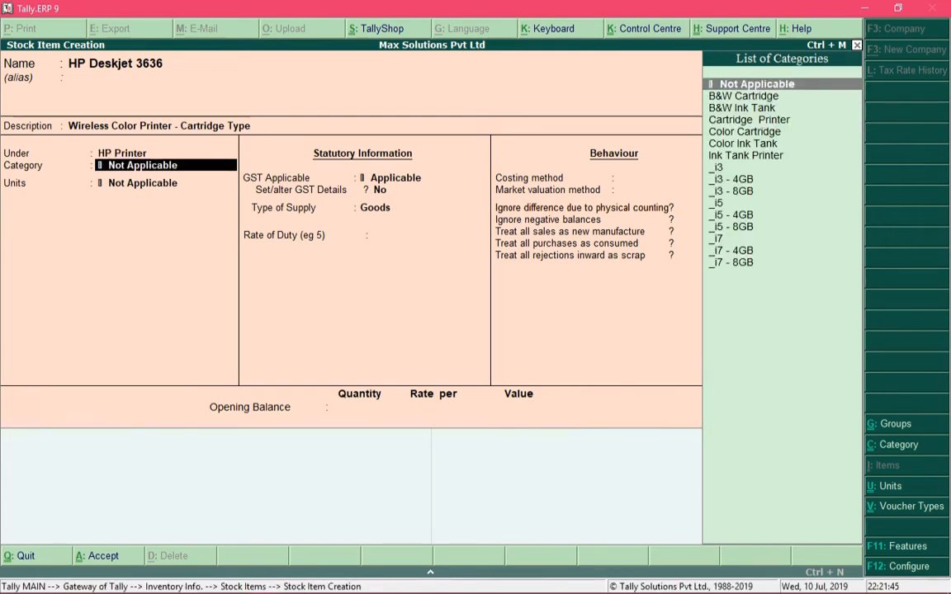
Step: Assign the printer item to the Color Cartridge category and set its unit of measure to UNTs
key(Down)
key(Down)
key(Down)
key(Down)
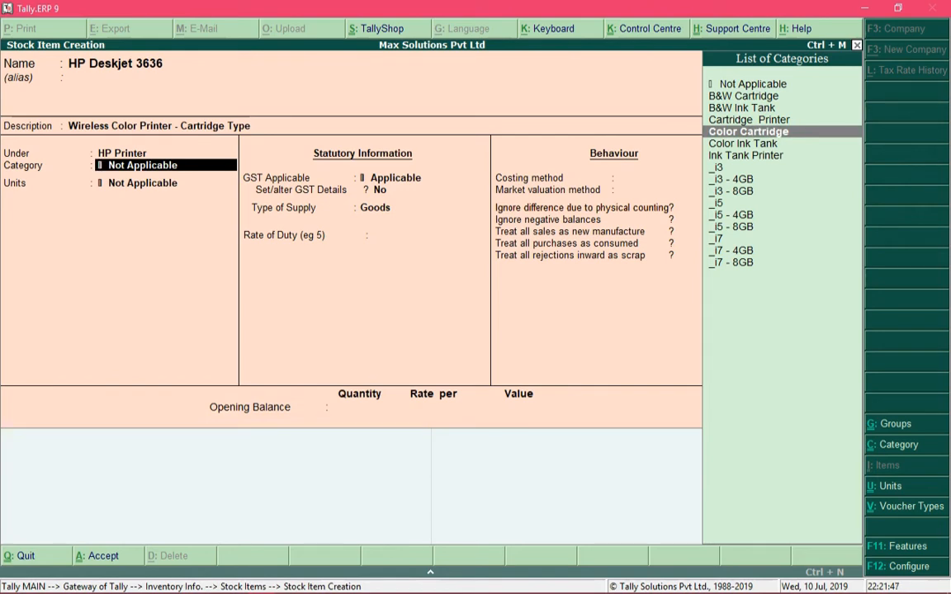
key(Return)
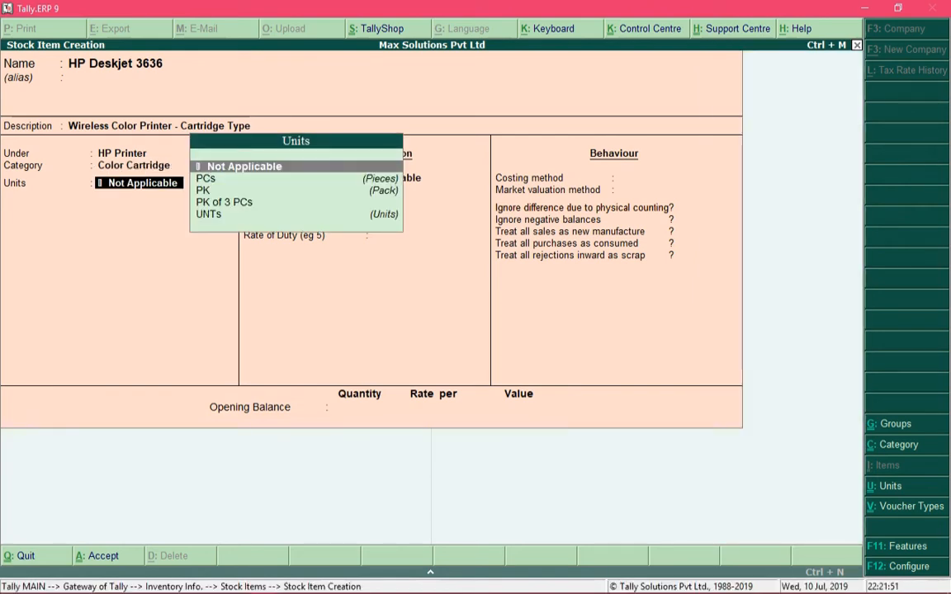
text(u)
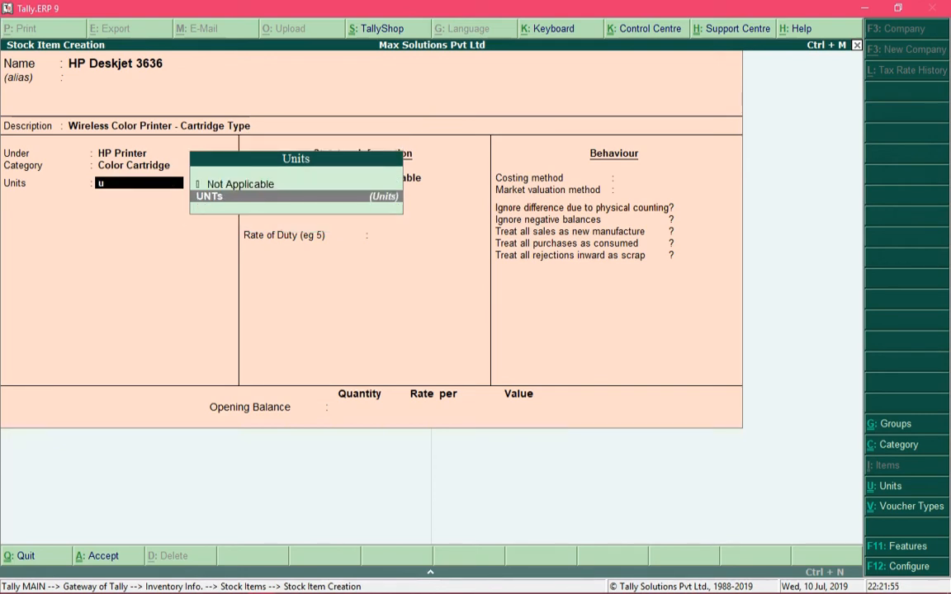
key(Return)
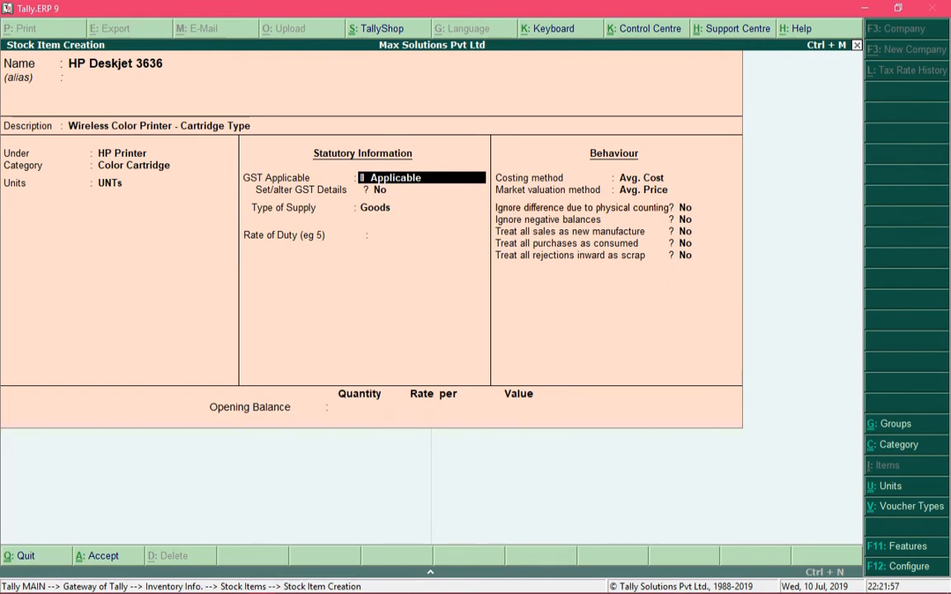
Step: Keep GST applicable for the printer without setting GST details, with supply type Goods and a duty rate of 0
key(Return)
key(Return)
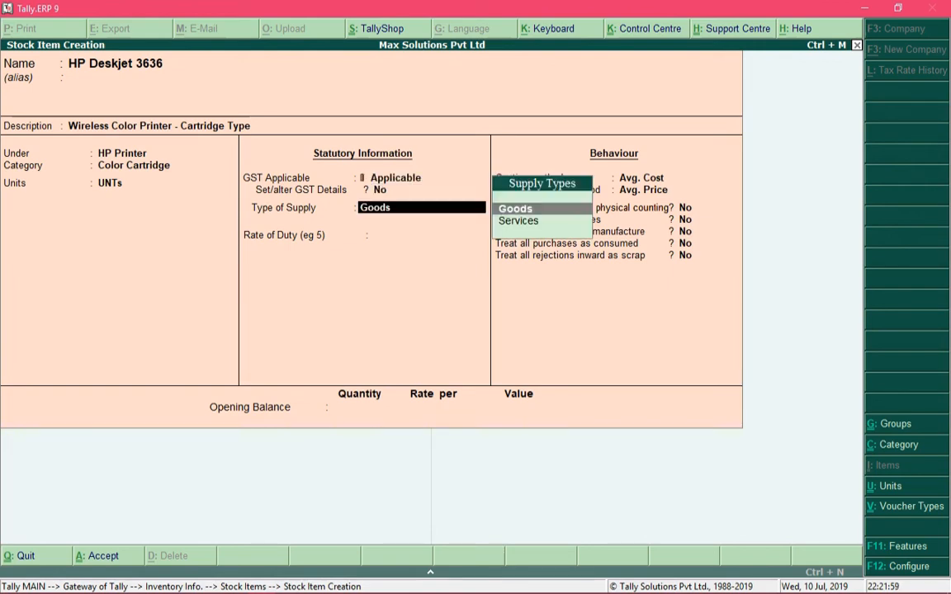
key(Return)
key(Return)
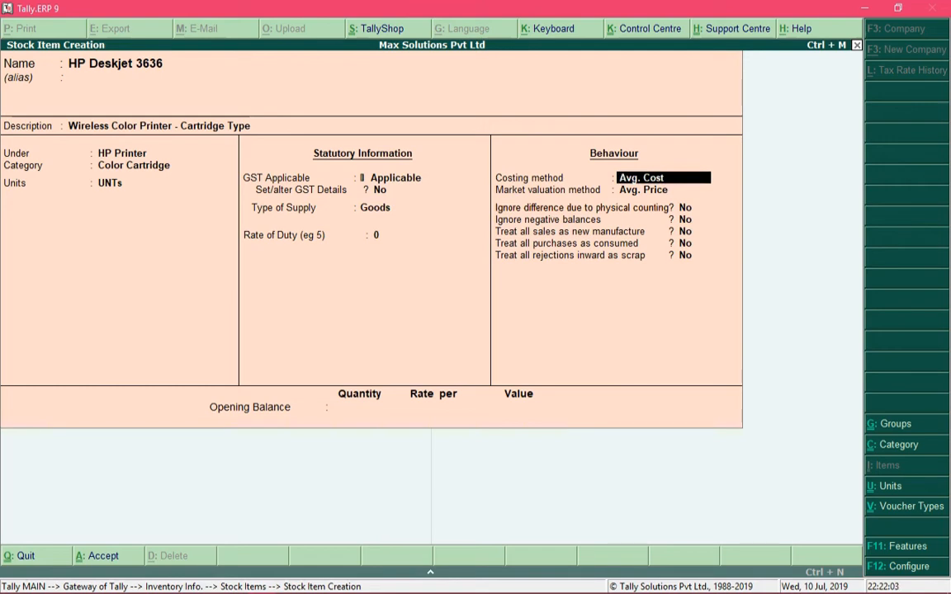
Step: Keep Avg. Cost costing, Avg. Price valuation and all behaviour options at No, and save the printer item without an opening balance
key(Return)
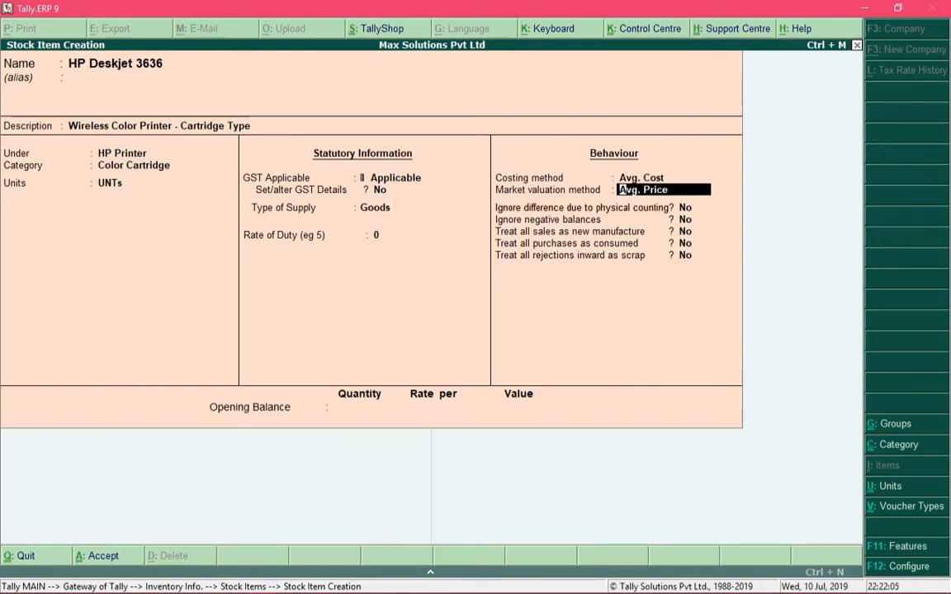
key(Return)
key(Return)
key(Return)
key(Return)
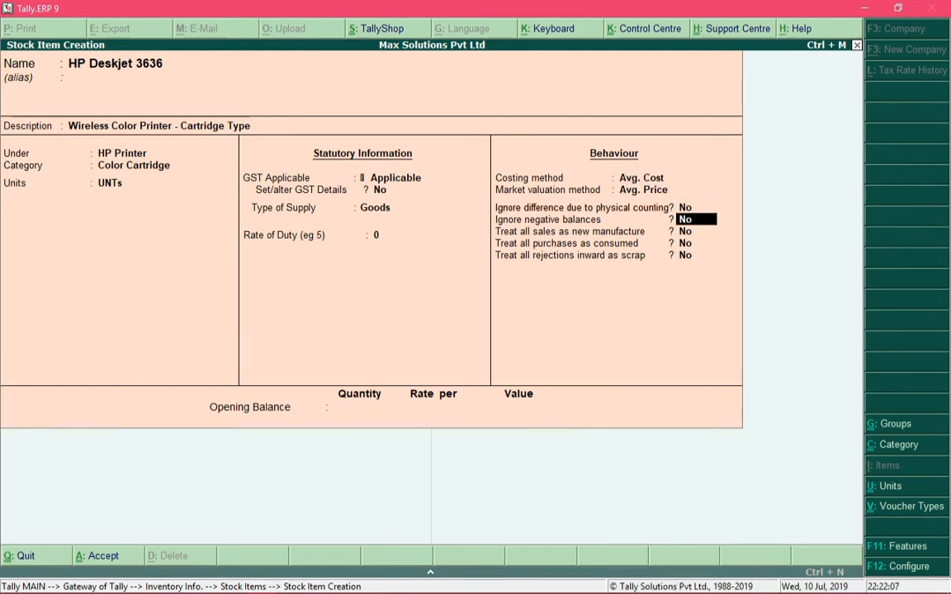
key(Return)
key(Return)
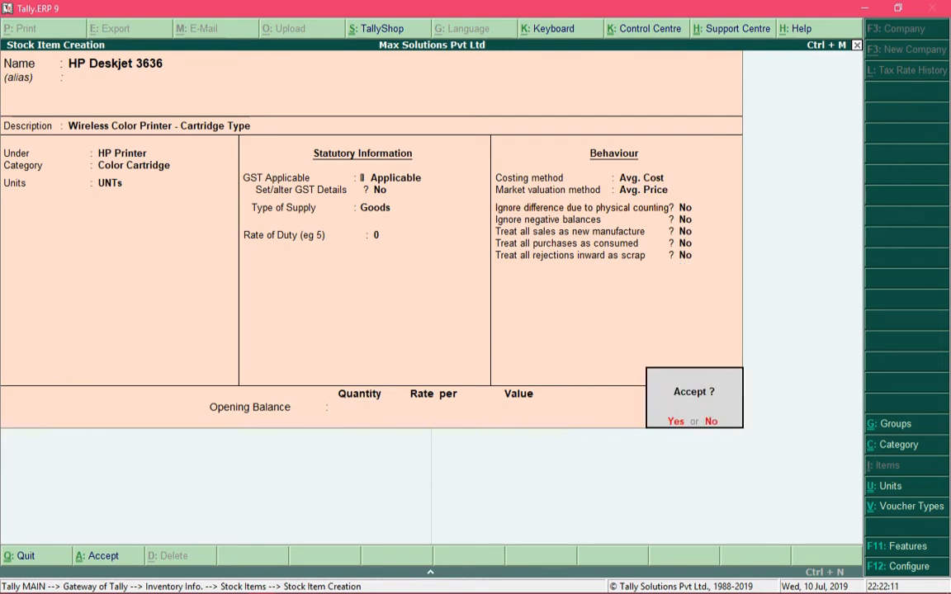
key(Return)
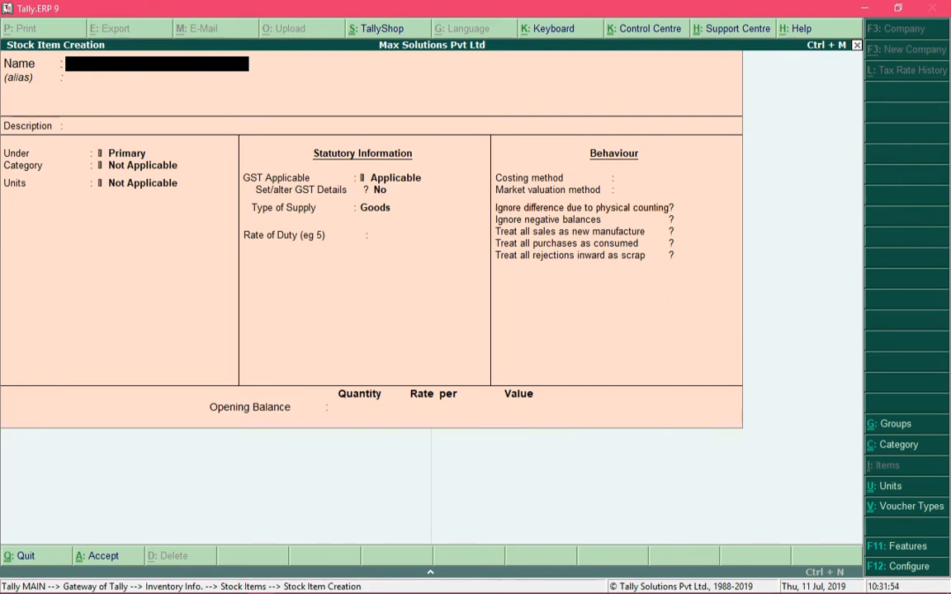
Step: Name a new stock item "HP 680 Tri - Color" with the description "Pack of Cyan, Magenta, Blue Ink"
text(HP 680 Tri - C)
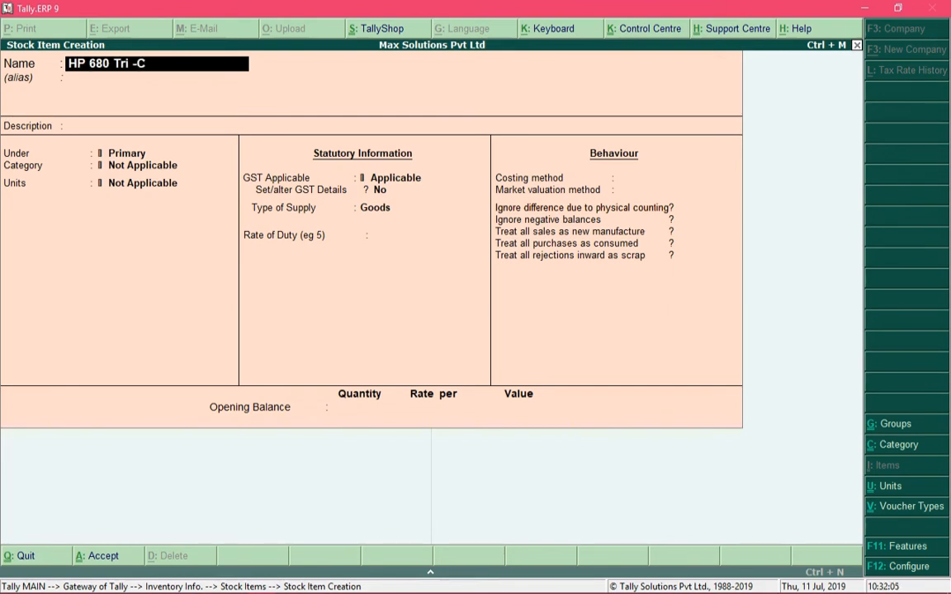
text(olor)
key(Return)
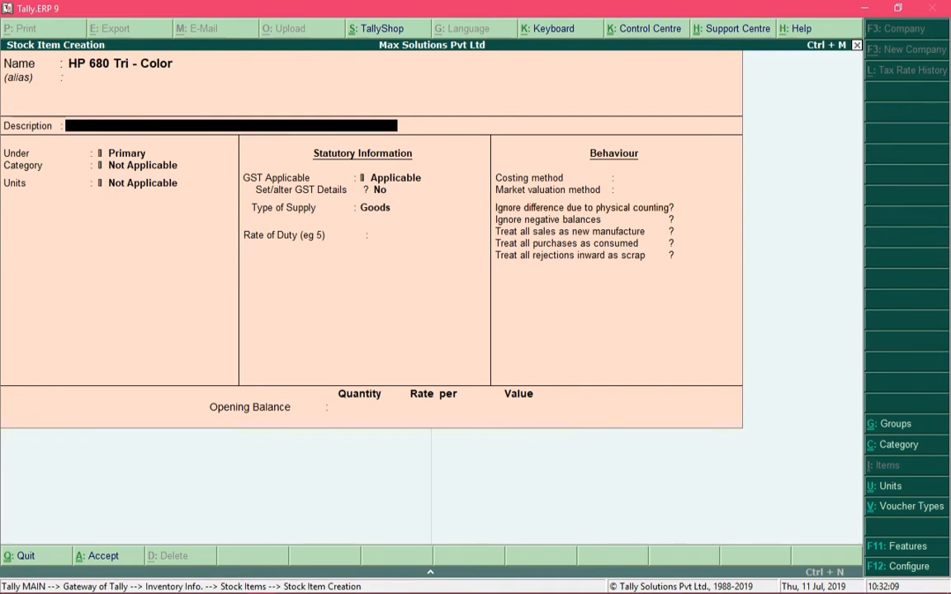
text(Pack of Cyan, Magenta, Blue Ink)
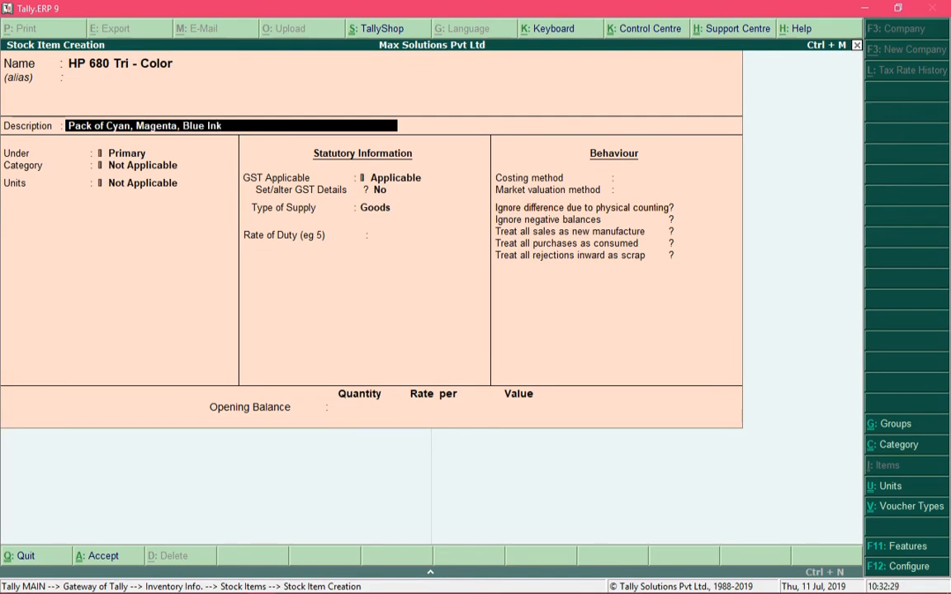
key(Return)
Step: Place the HP 680 Tri - Color item under the Ink Cartridges stock group
text(Car)
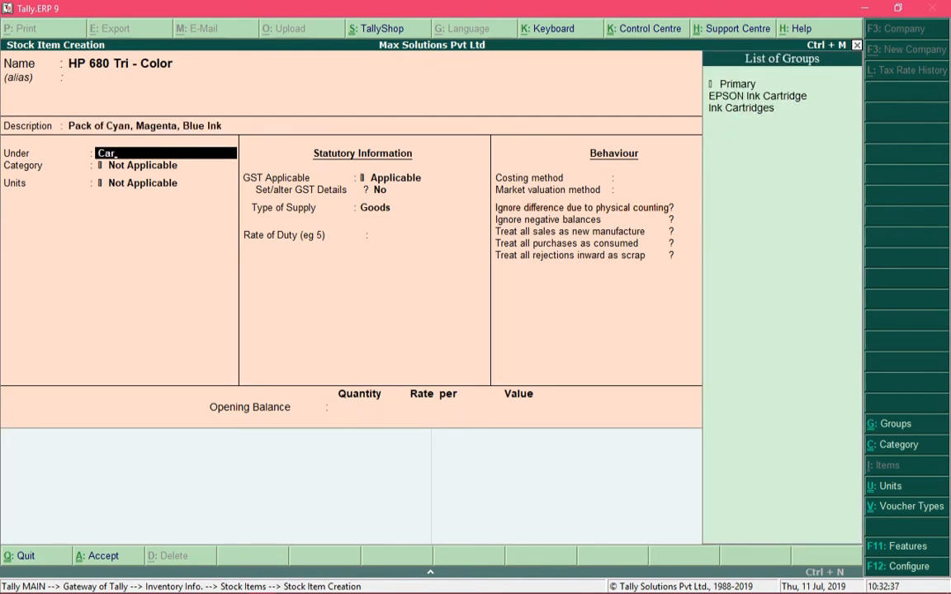
key(BackSpace)
key(BackSpace)
key(BackSpace)
text(Hp)
key(BackSpace)
key(BackSpace)
text(I)
key(Return)
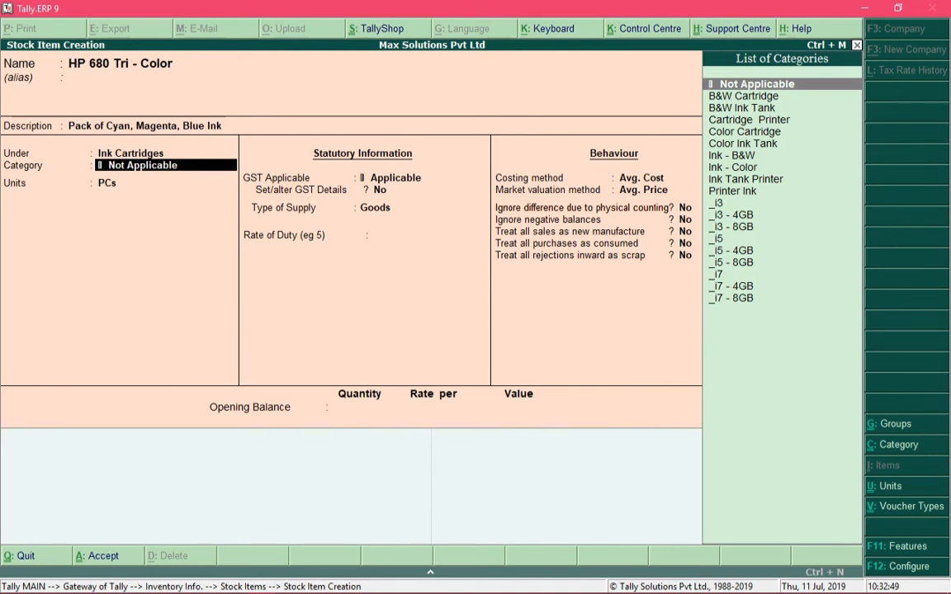
Step: Assign the ink item to the Ink - Color category
key(Down)
key(Down)
key(Down)
key(Down)
key(Down)
key(Down)
key(Down)
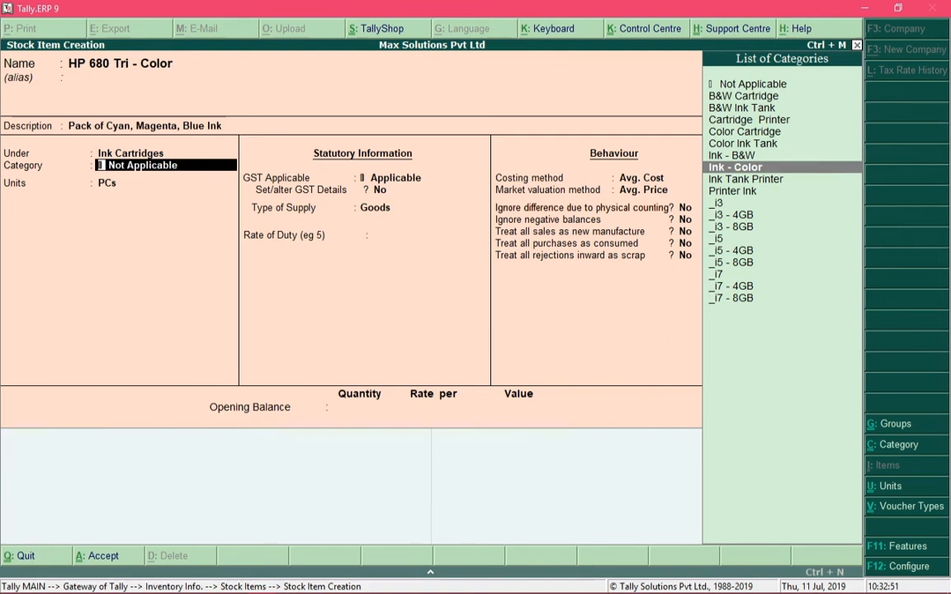
key(Return)
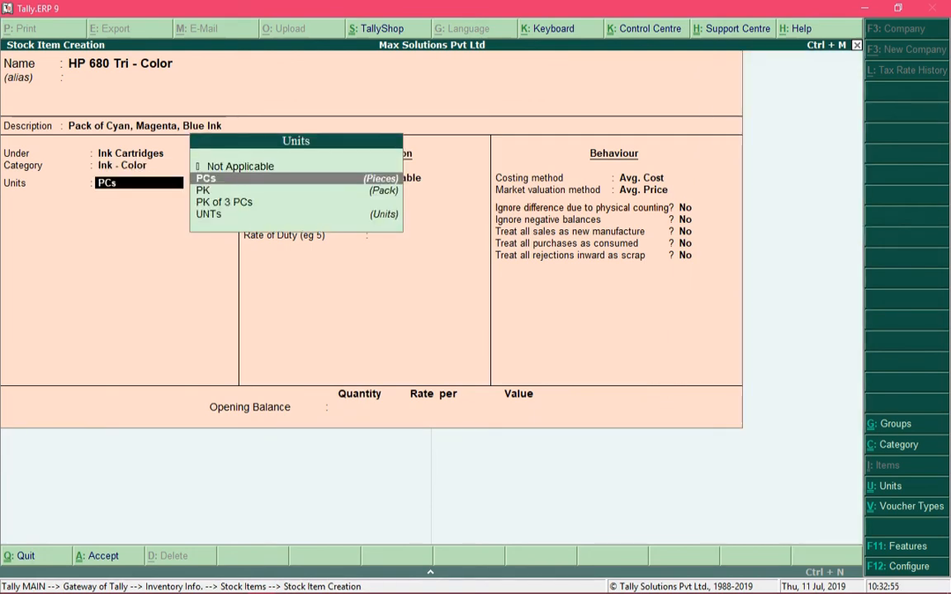
Step: Set the ink item's unit of measure to the compound unit PK of 3 PCs
key(Down)
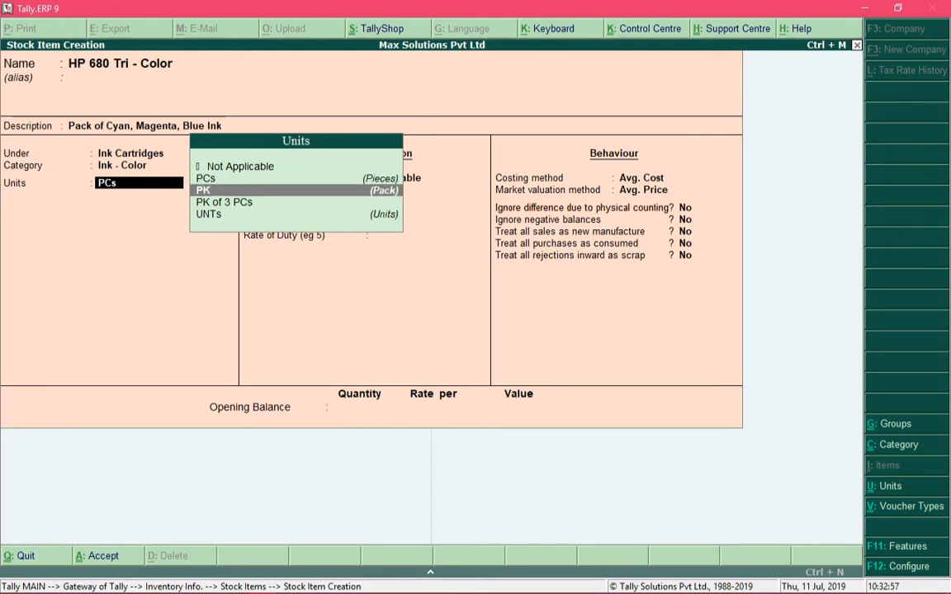
key(Down)
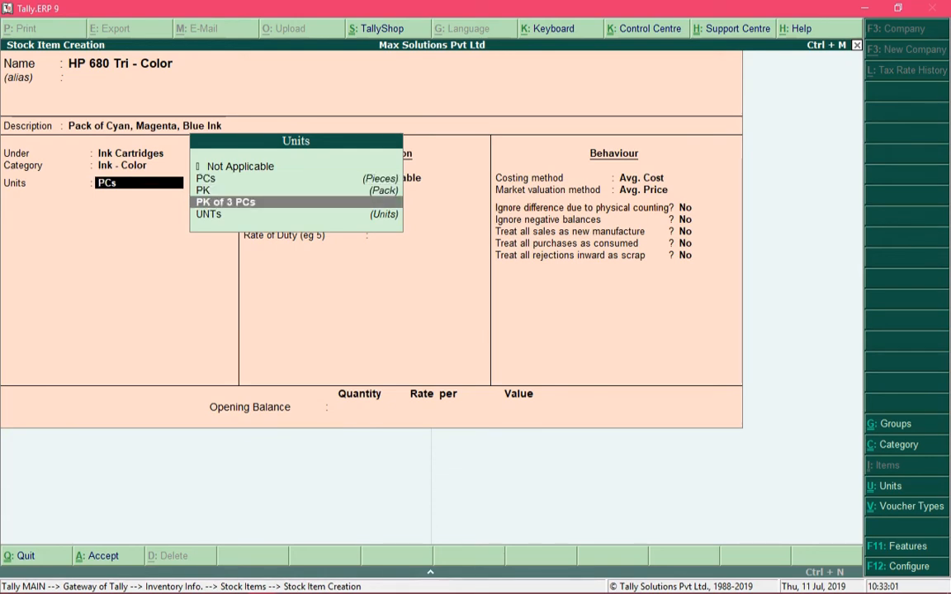
key(Return)
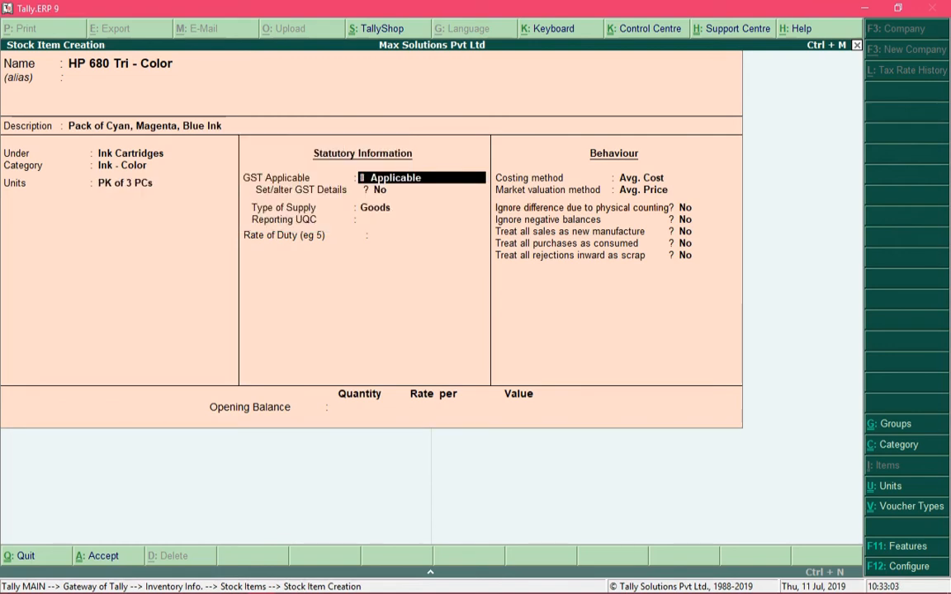
Step: Keep GST applicable for the ink item without setting GST details, and keep the supply type as Goods
key(Return)
key(Return)
key(Return)
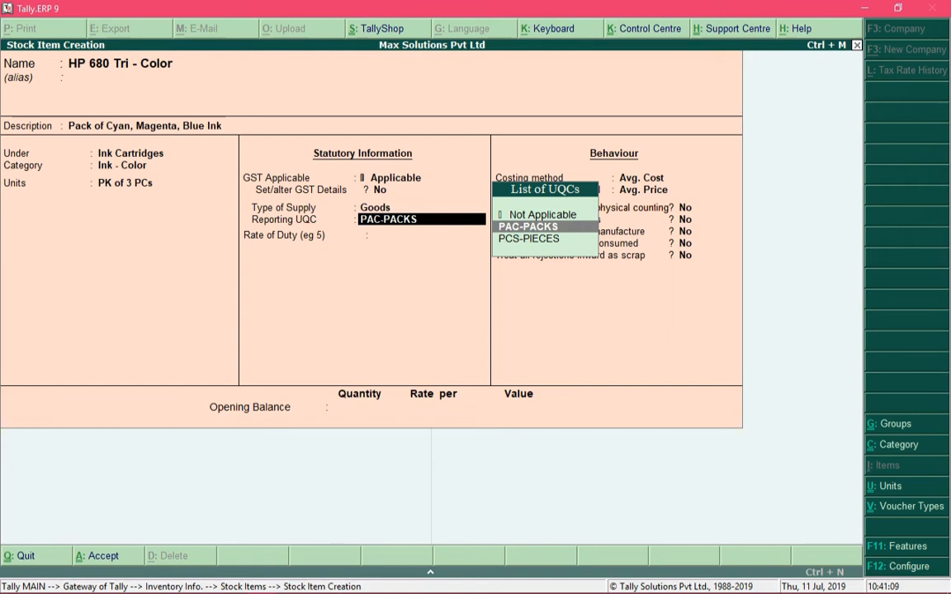
Step: Set the ink item's reporting UQC to PAC-PACKS and leave its rate of duty at 0
key(Down)
key(Up)
key(Down)
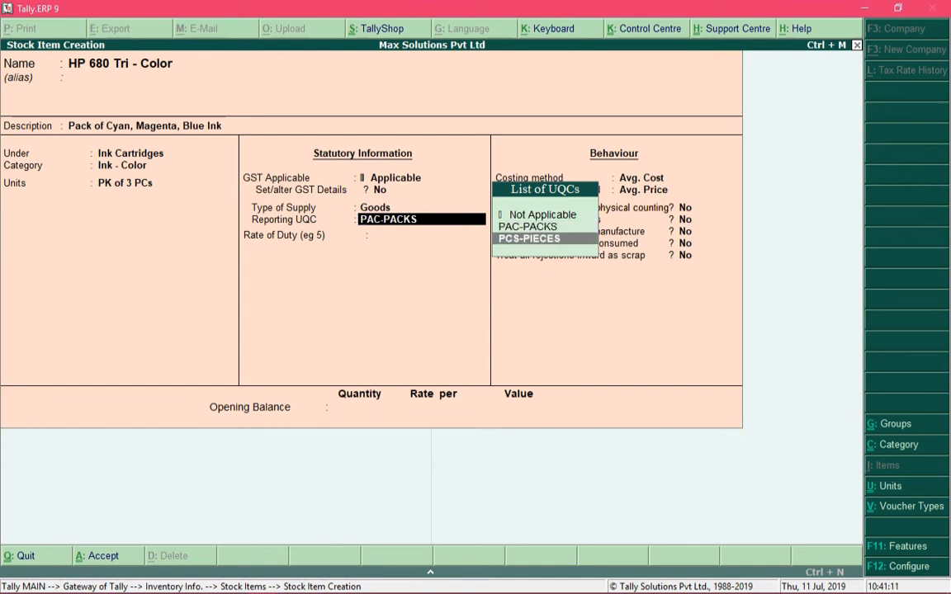
key(Up)
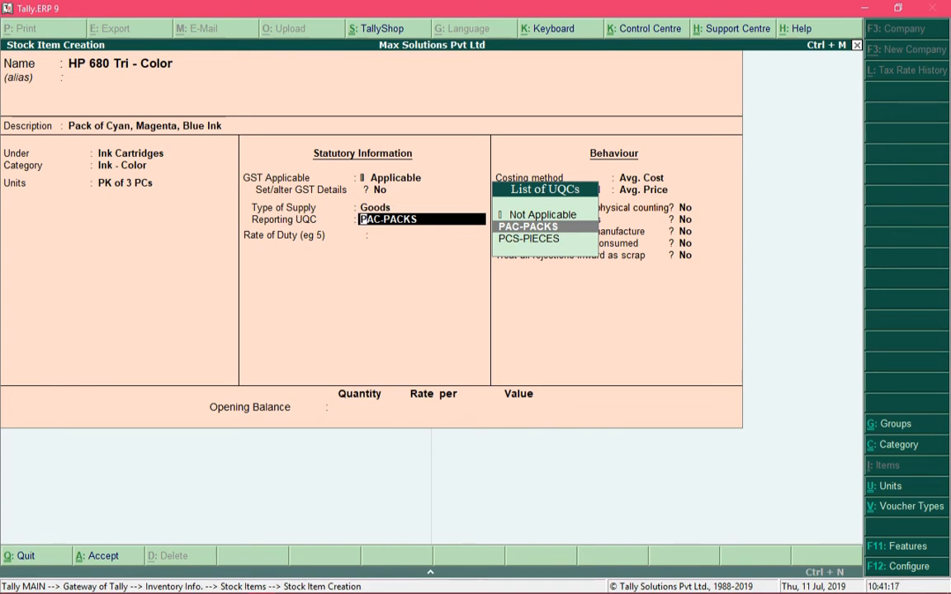
key(Down)
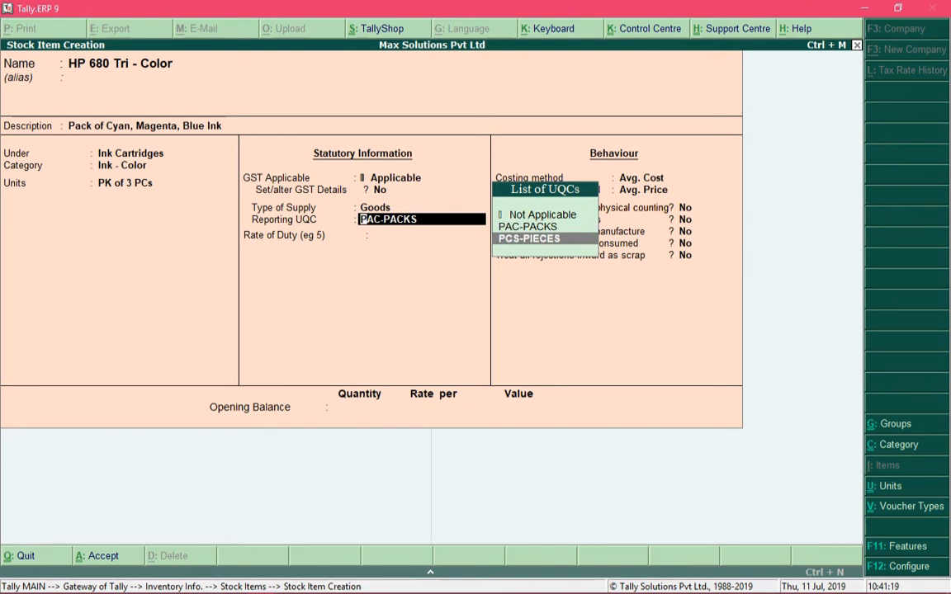
key(Up)
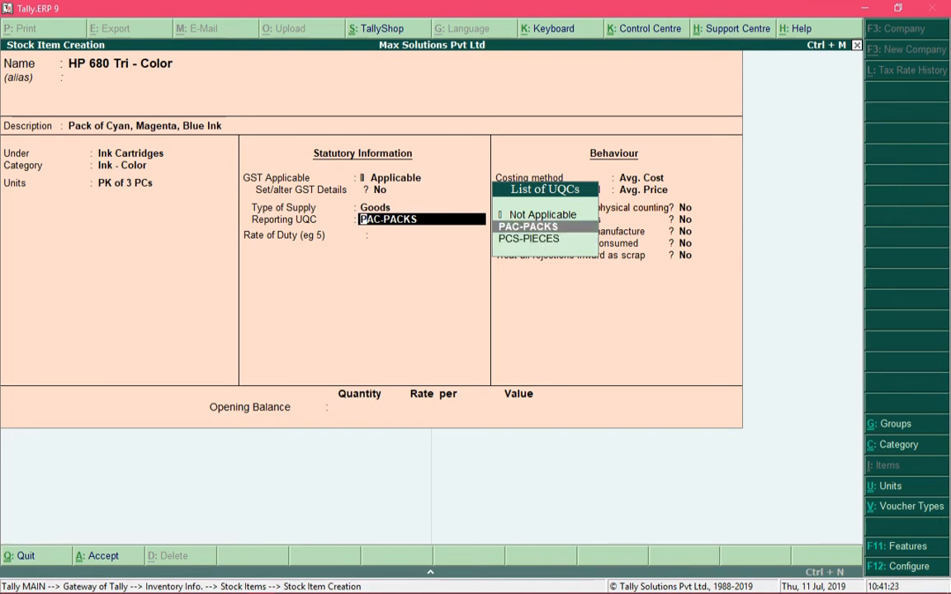
key(Down)
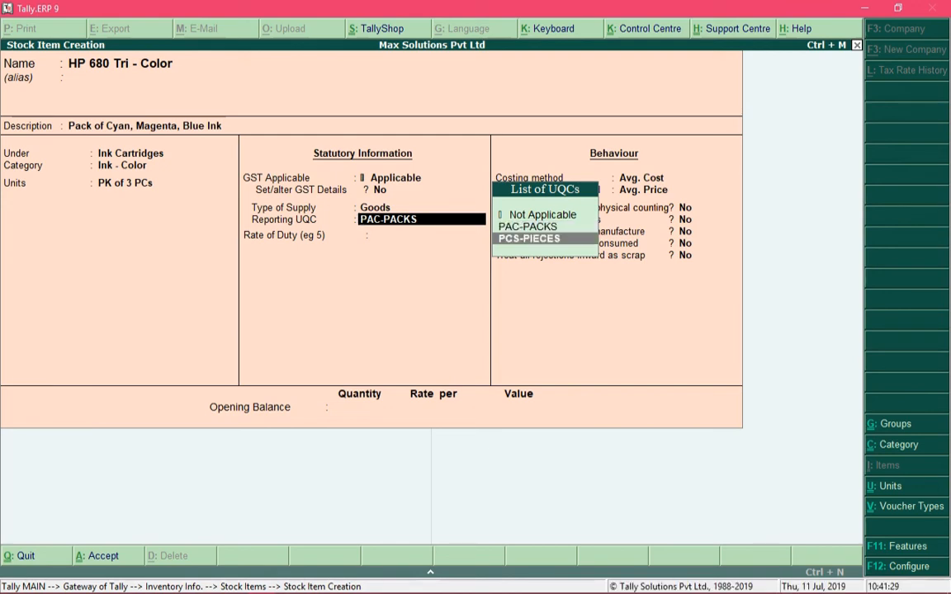
key(Up)
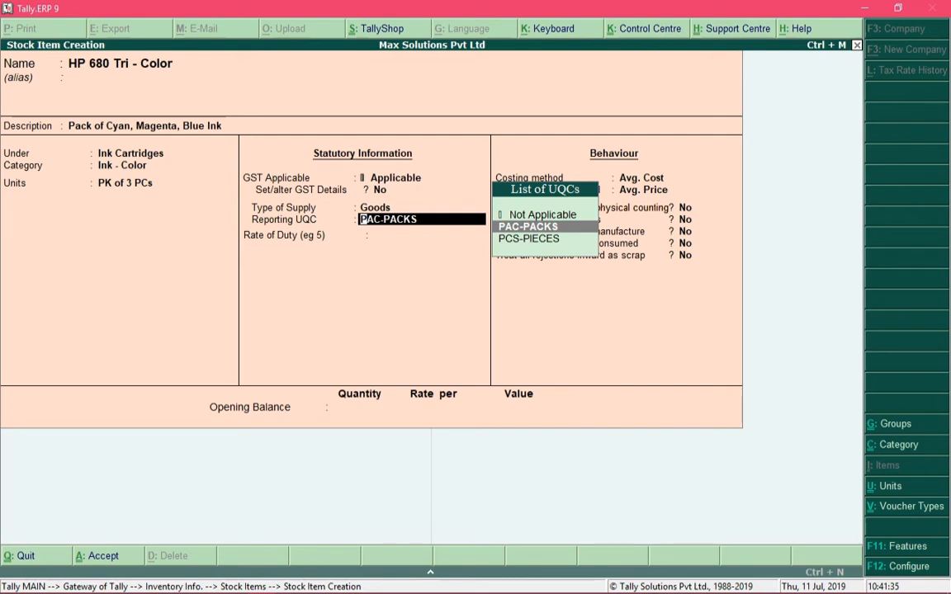
key(Return)
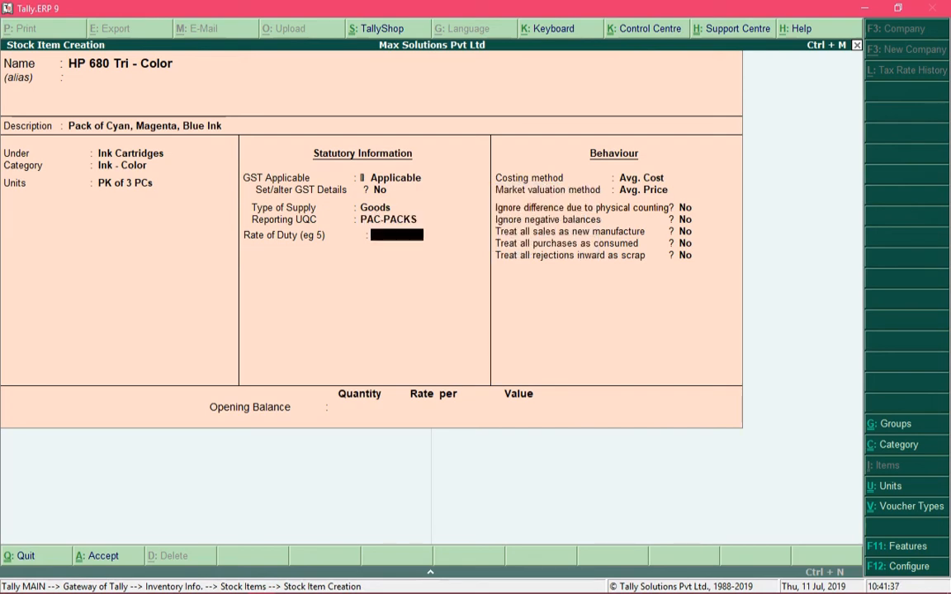
key(Return)
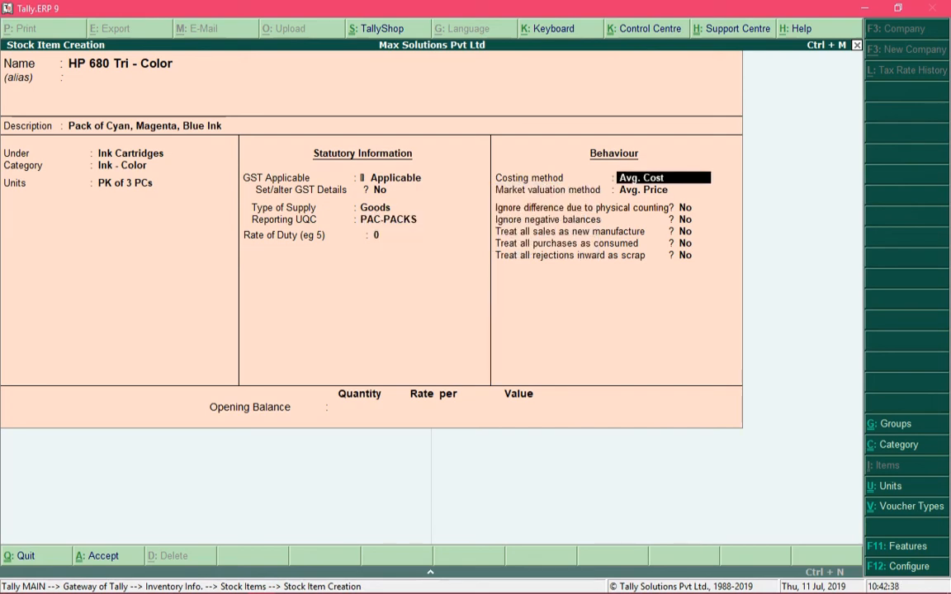
Step: Keep the ink item's costing method at Avg. Cost, market valuation at Avg. Price and all five behaviour options at No
key(Return)
key(Return)
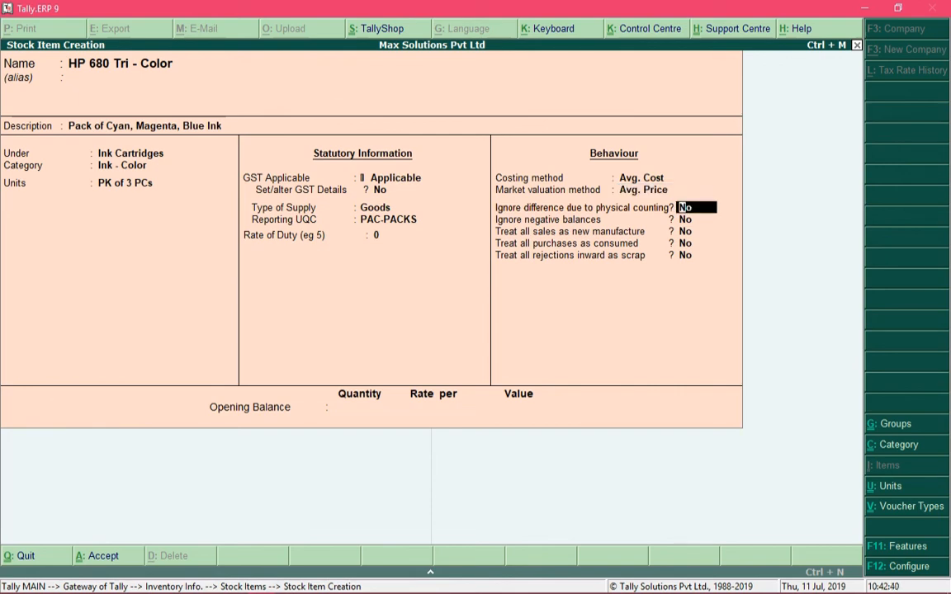
key(Return)
key(Return)
key(Return)
key(Return)
key(Return)
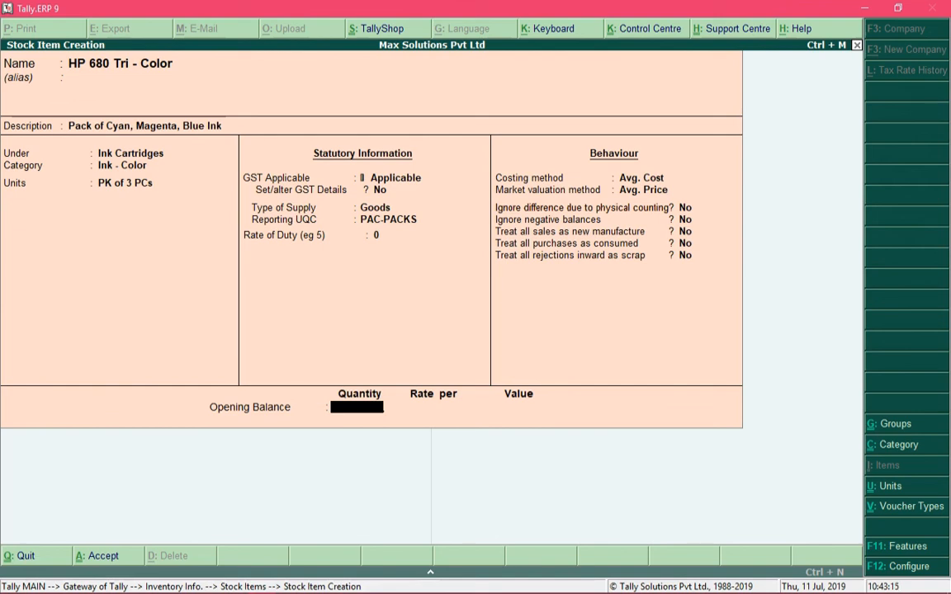
Step: Enter an opening balance of 10 packs for the ink item at a rate of 100 per PCs
text(10)
key(Return)
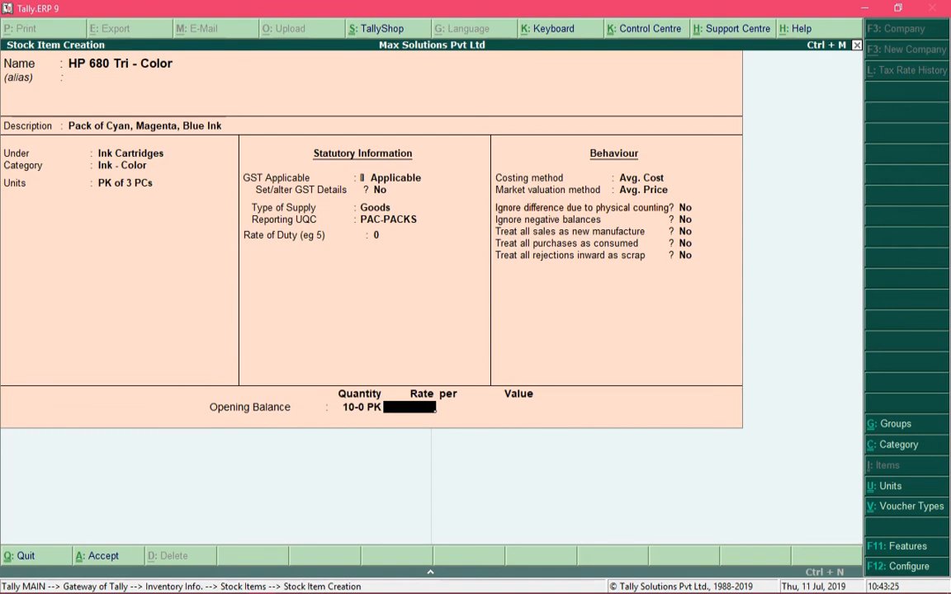
text(100)
key(Return)
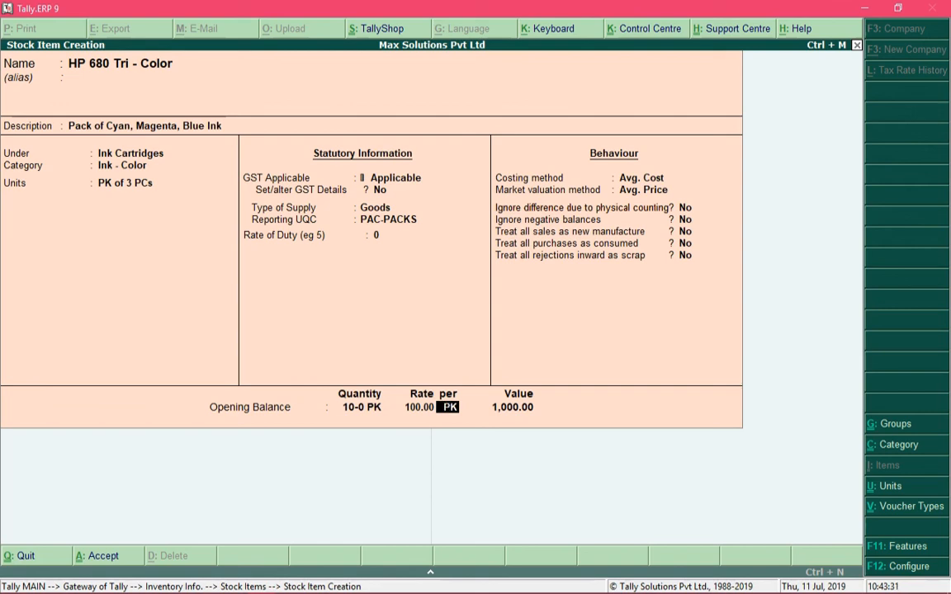
text(pcs)
key(Return)
Step: Clear the opening balance quantity of the ink item and save the item
key(BackSpace)
key(BackSpace)
key(BackSpace)
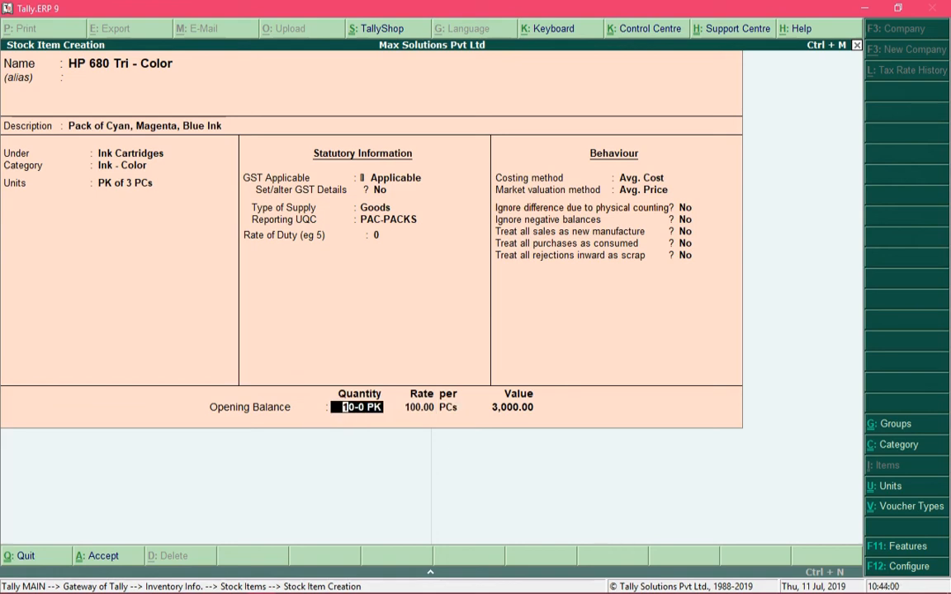
key(BackSpace)
key(BackSpace)
key(BackSpace)
key(BackSpace)
key(BackSpace)
key(BackSpace)
key(BackSpace)
key(Return)
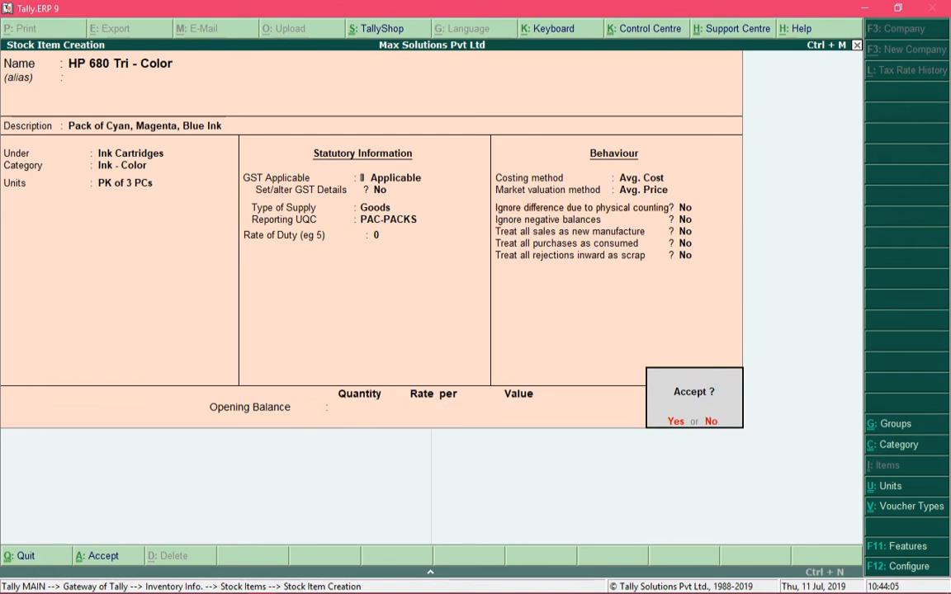
key(y)
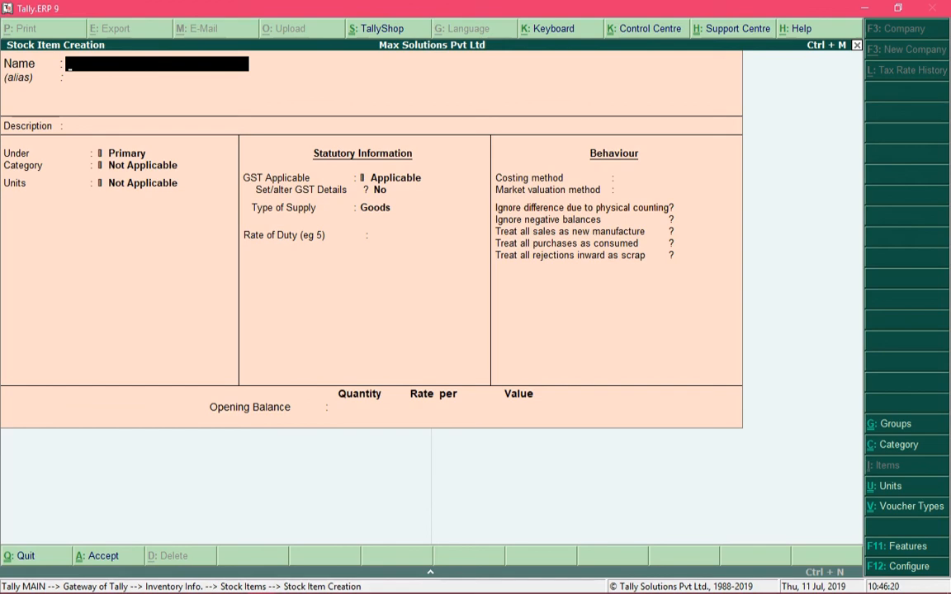
Step: Quit stock item creation and display multiple stock items for All Items
key(Escape)
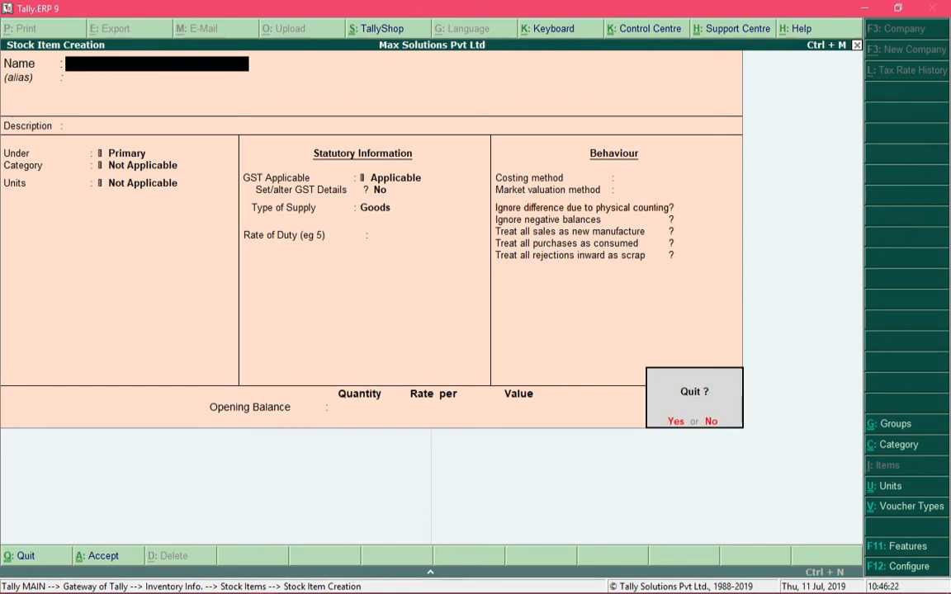
key(Return)
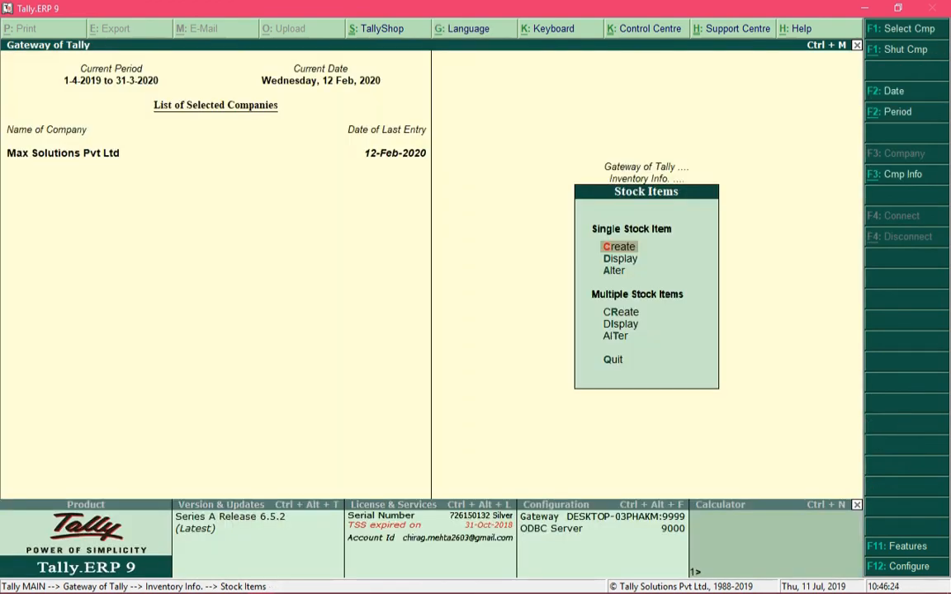
key(Down)
key(Down)
key(Down)
key(Down)
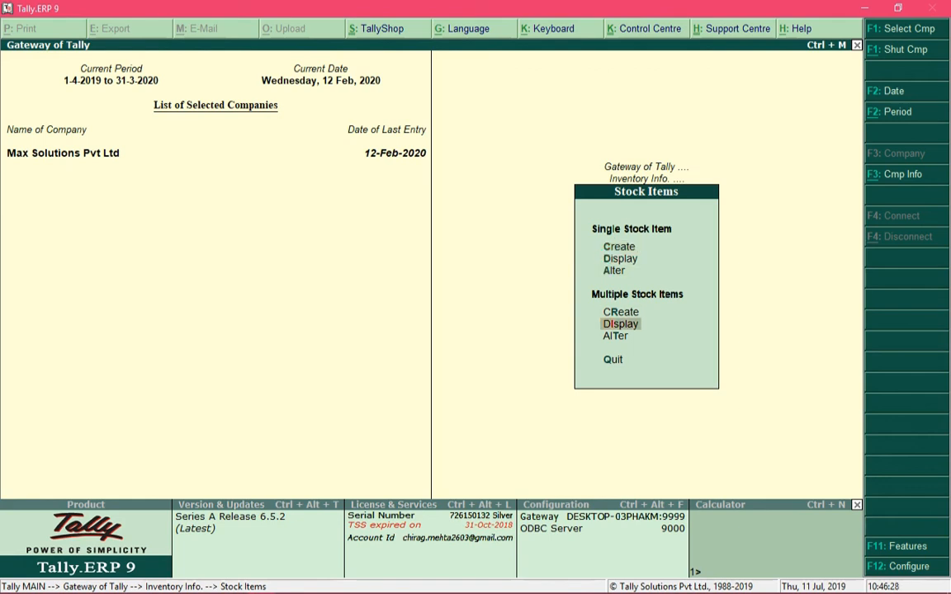
key(Return)
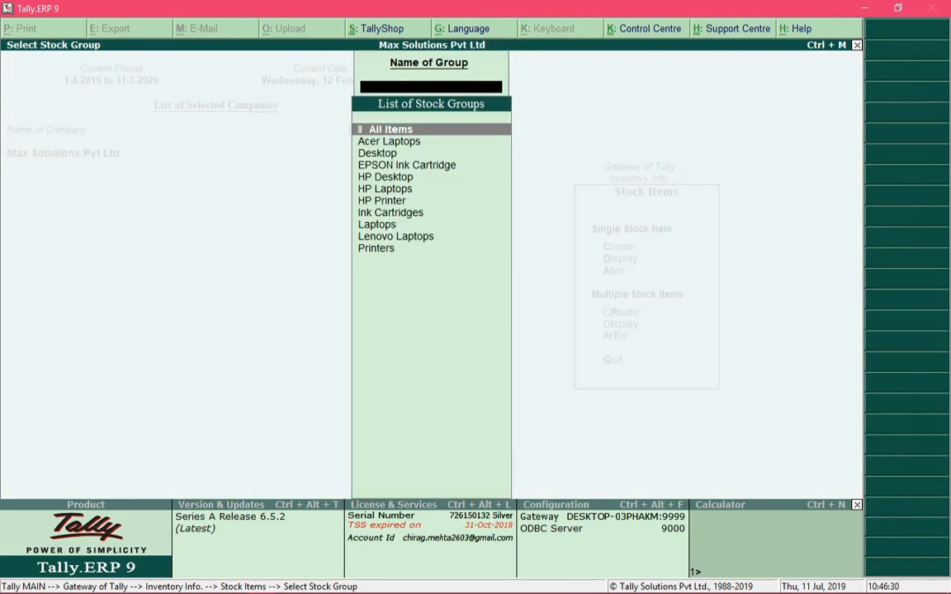
key(Return)
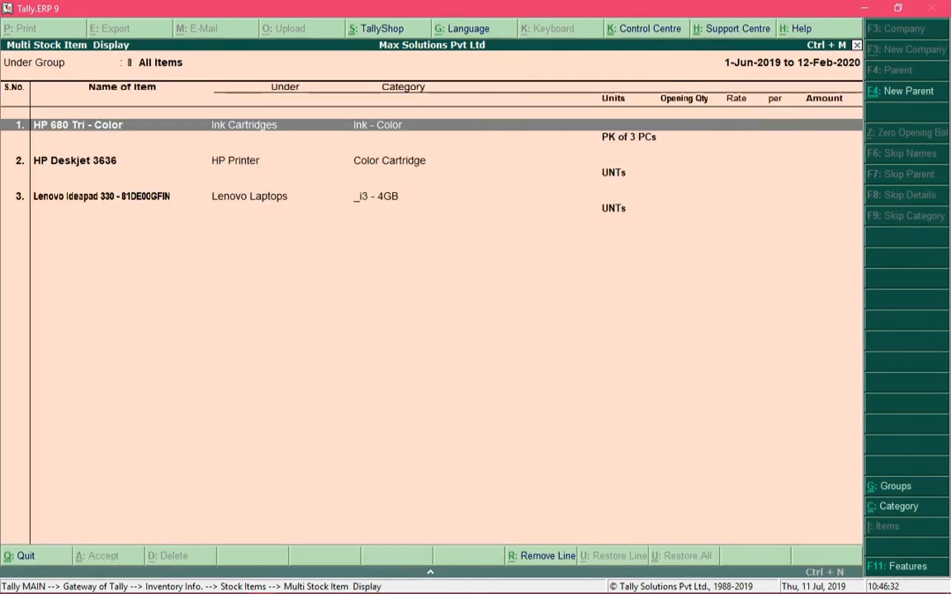